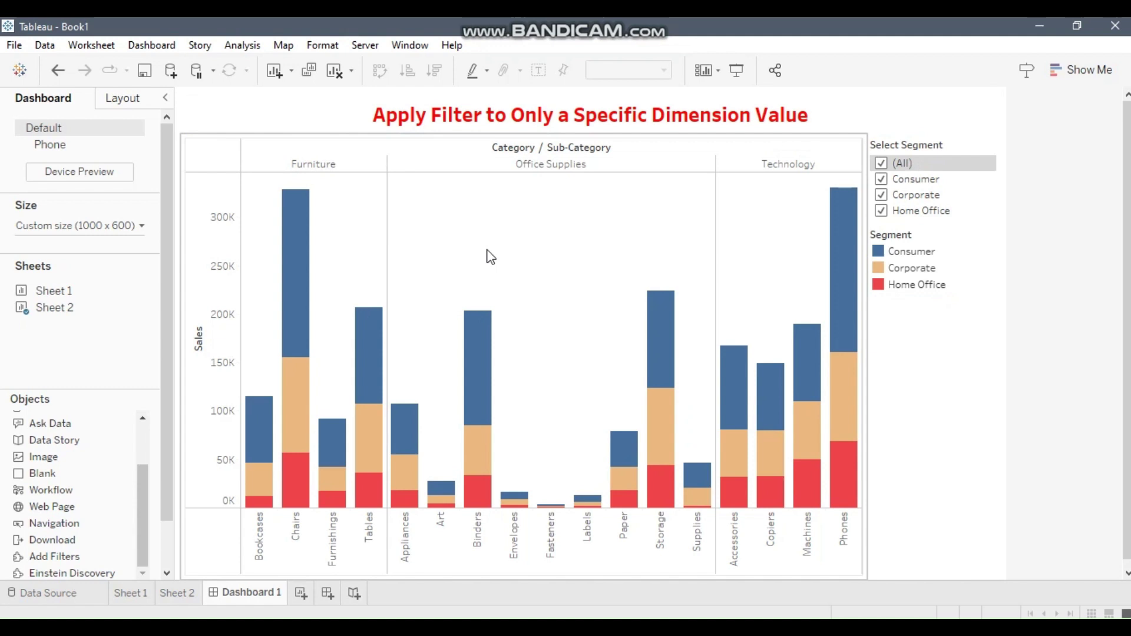
Step: Test the segment filter by hiding Consumer and Corporate from the Furniture bars, then restore all segments
left_click(882, 180)
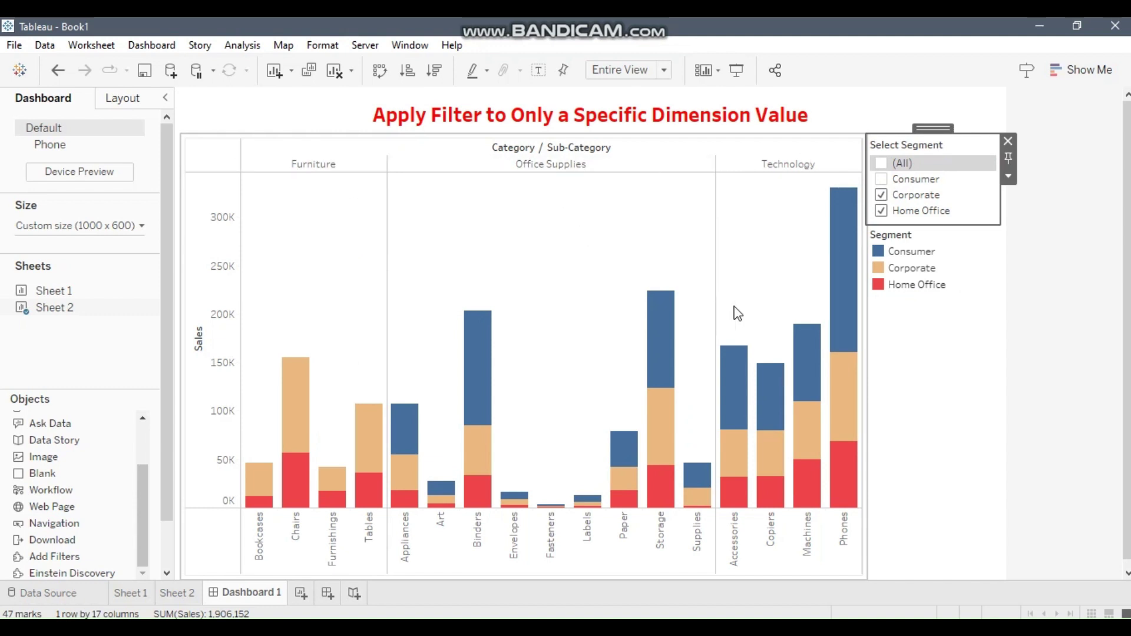
left_click(882, 199)
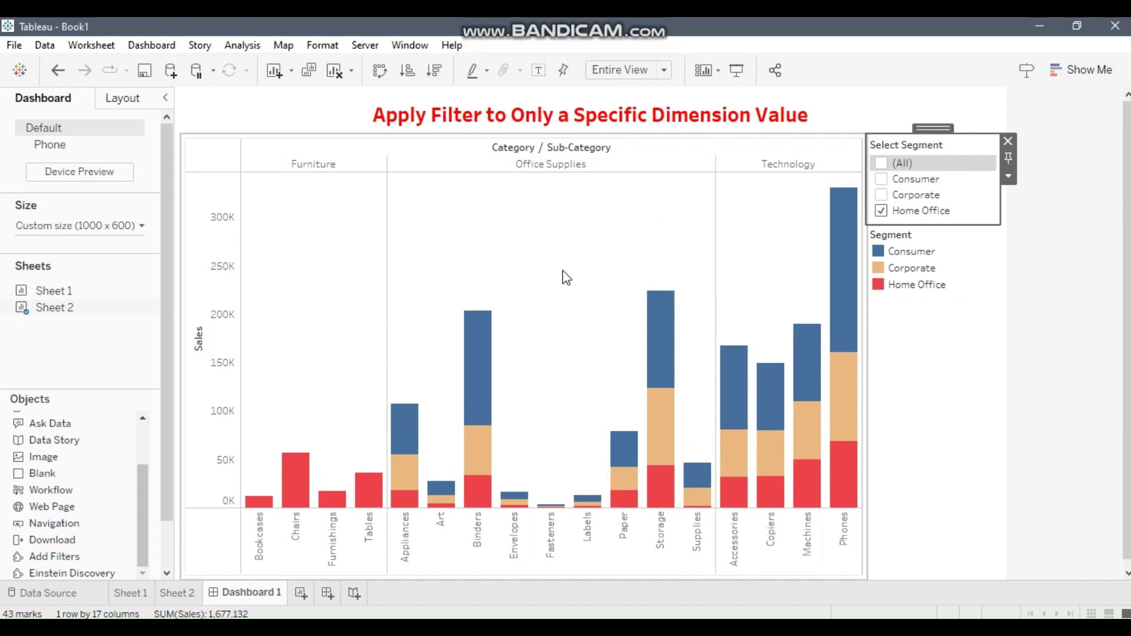
left_click(880, 165)
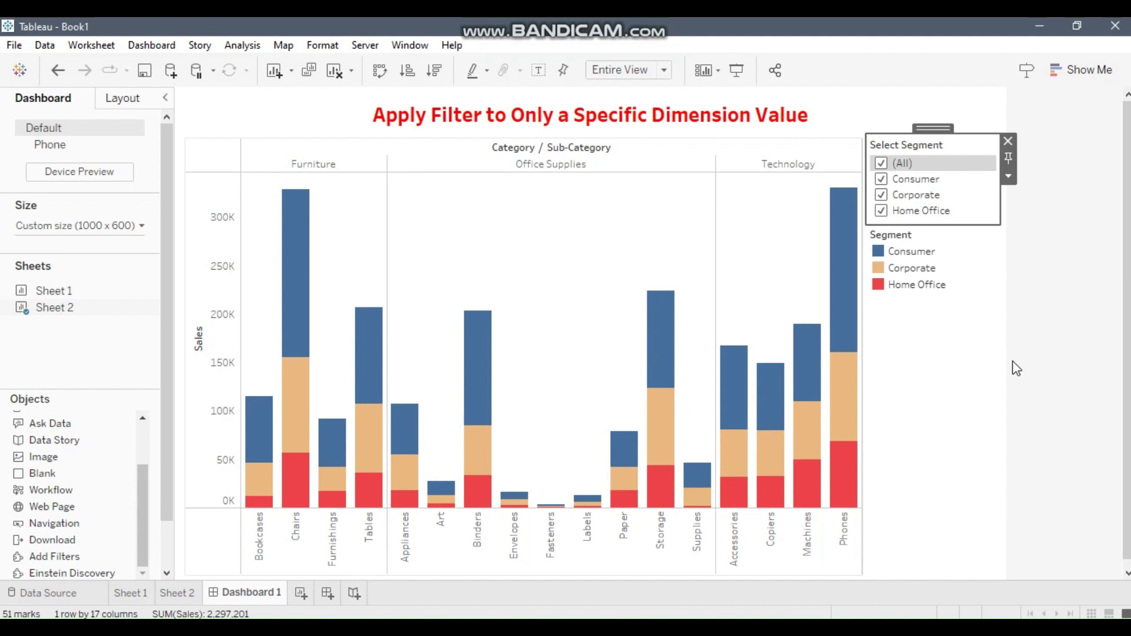
Step: On a new worksheet, place Category and Sub-Category on Columns
left_click(300, 594)
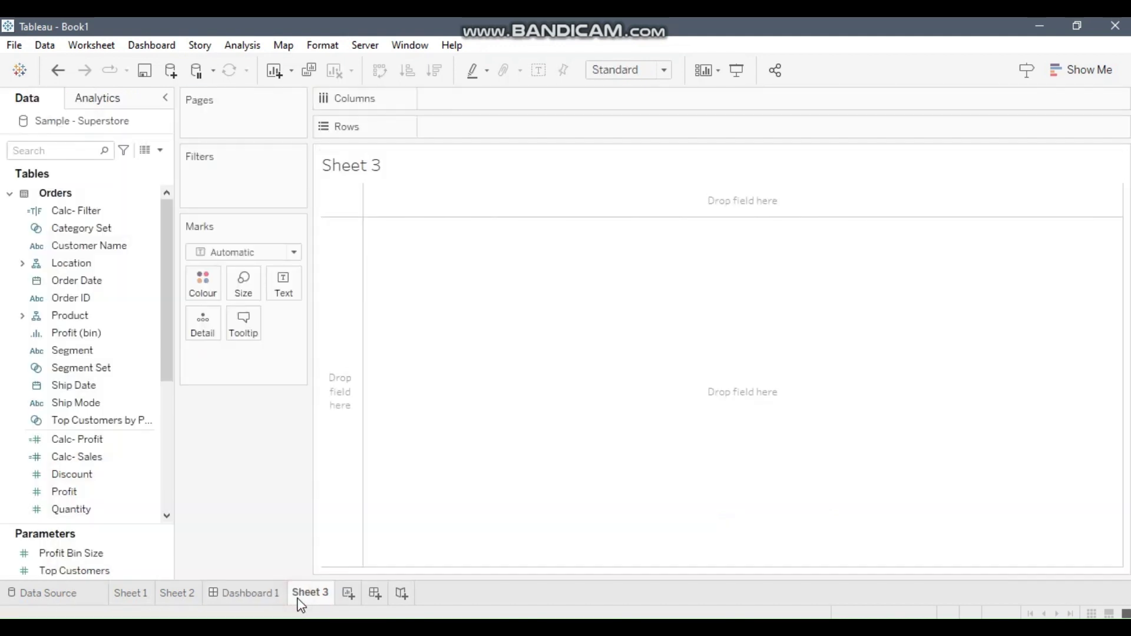
left_click(76, 151)
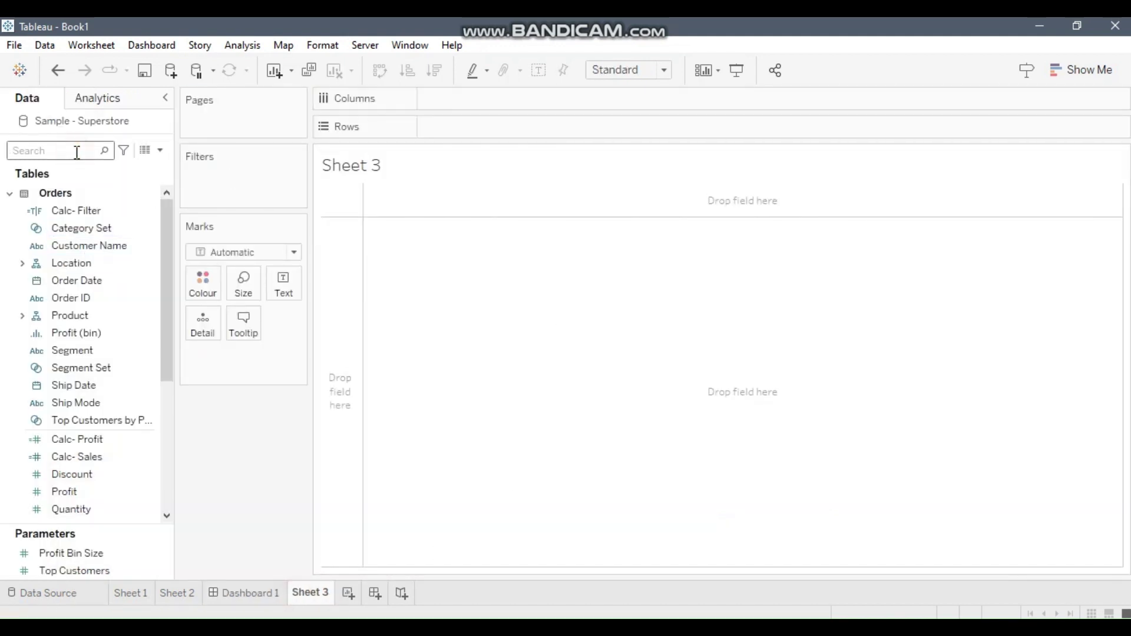
type("cat")
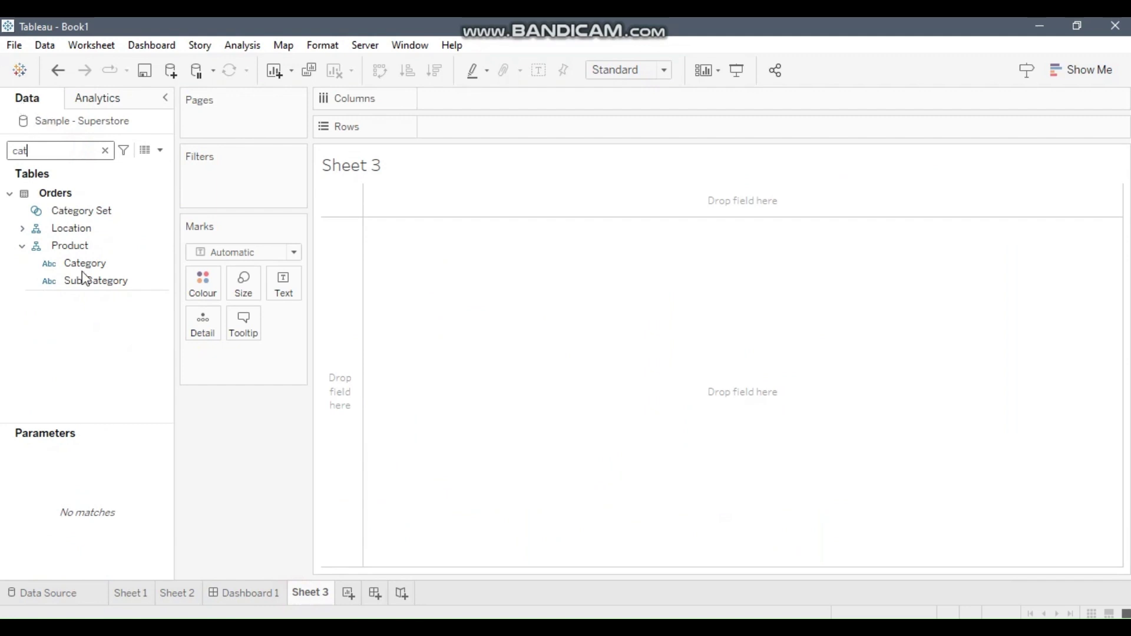
left_click(97, 264)
left_click_drag(96, 265, 426, 115)
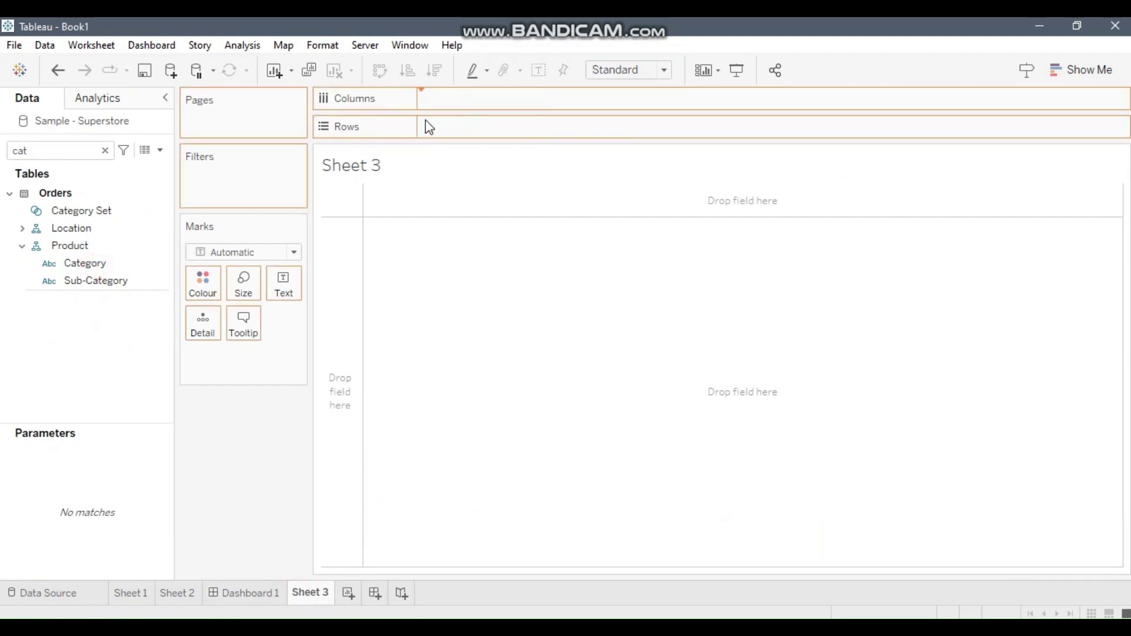
left_click_drag(99, 281, 595, 98)
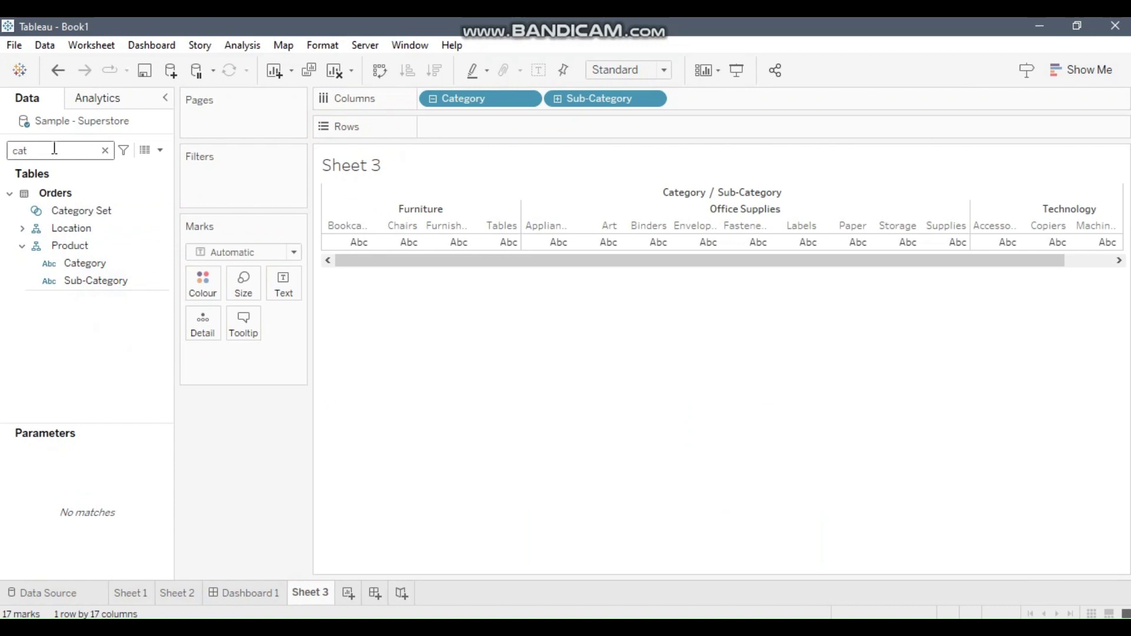
Step: Add summed Sales to the view
left_click(56, 149)
left_click(105, 151)
type("sales")
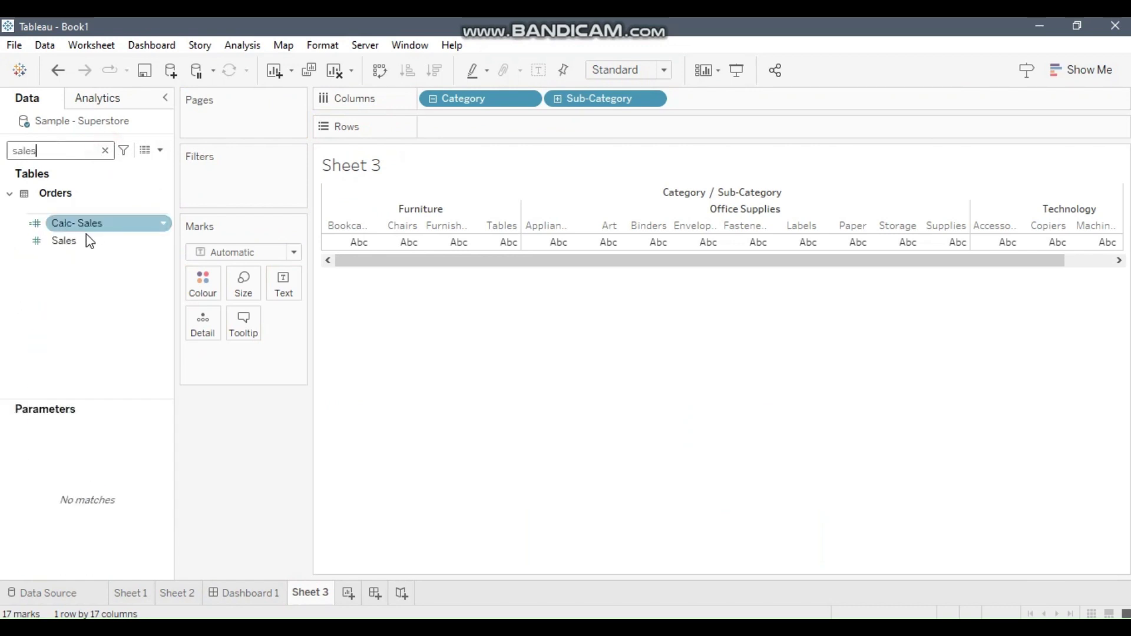
left_click(86, 242)
double_click(85, 242)
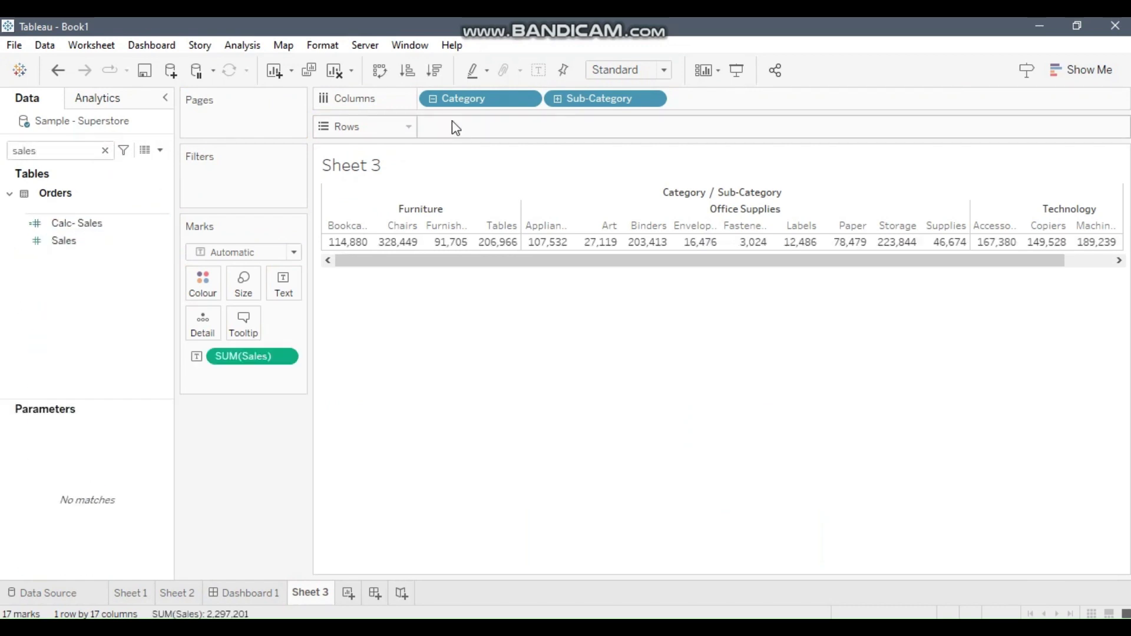
Step: Turn the table into horizontal bars and colour them by Segment
left_click(106, 151)
type("seg")
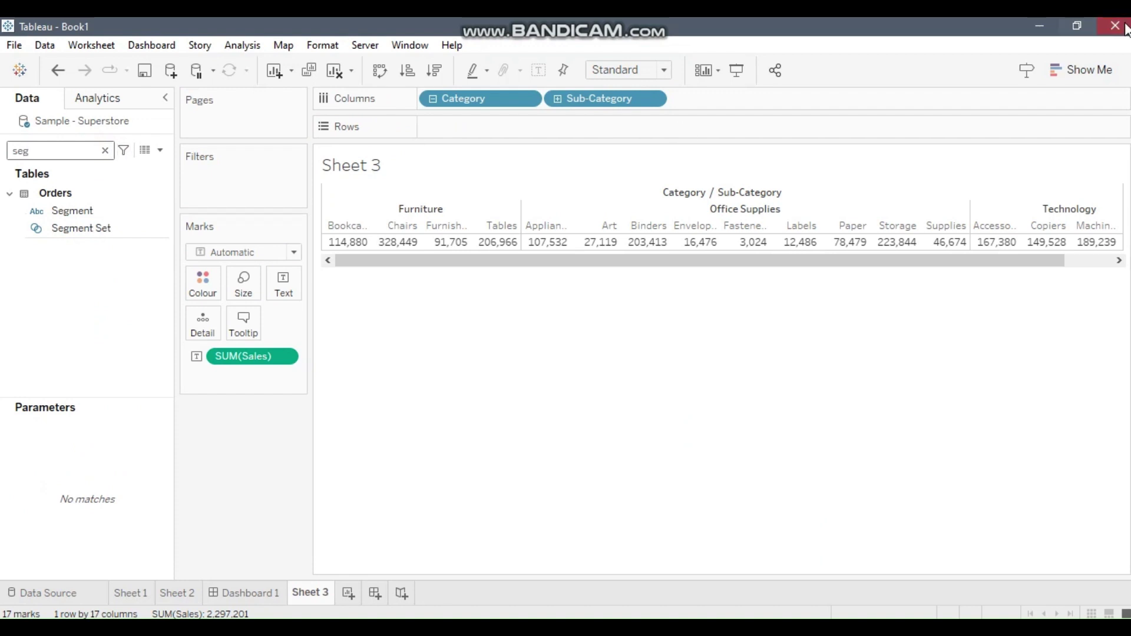
left_click(1067, 68)
left_click(998, 195)
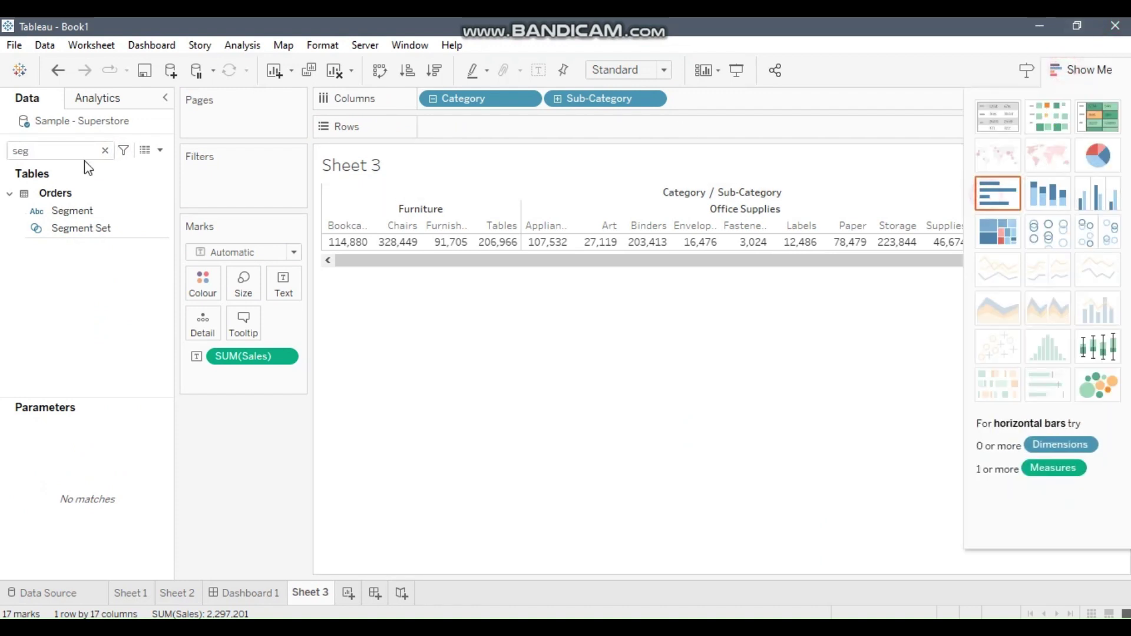
left_click(79, 212)
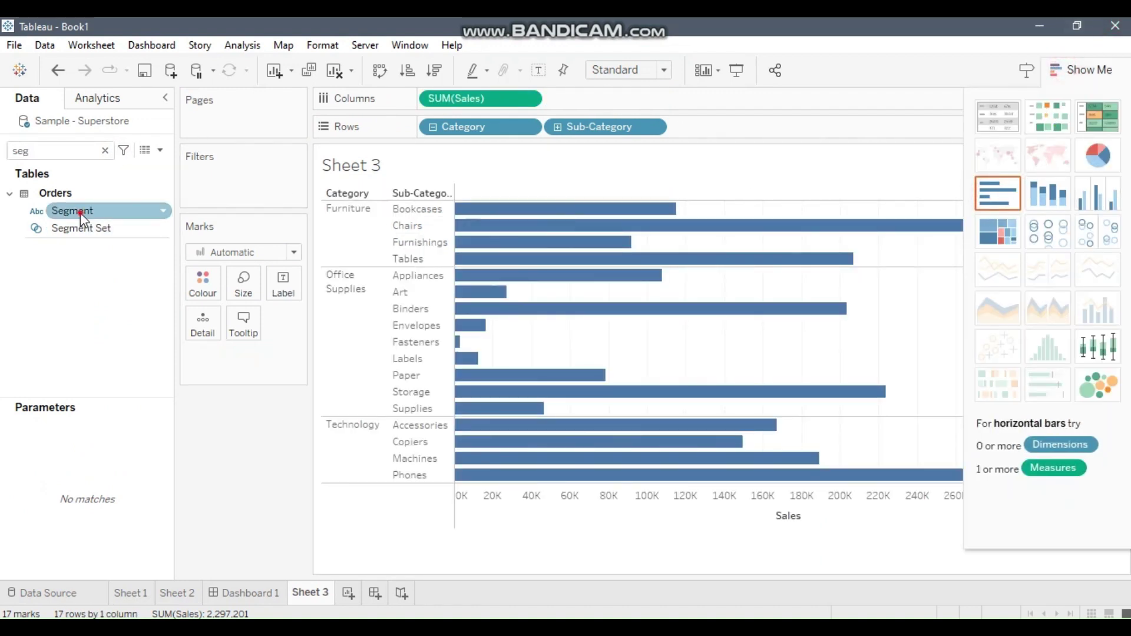
left_click_drag(80, 213, 196, 294)
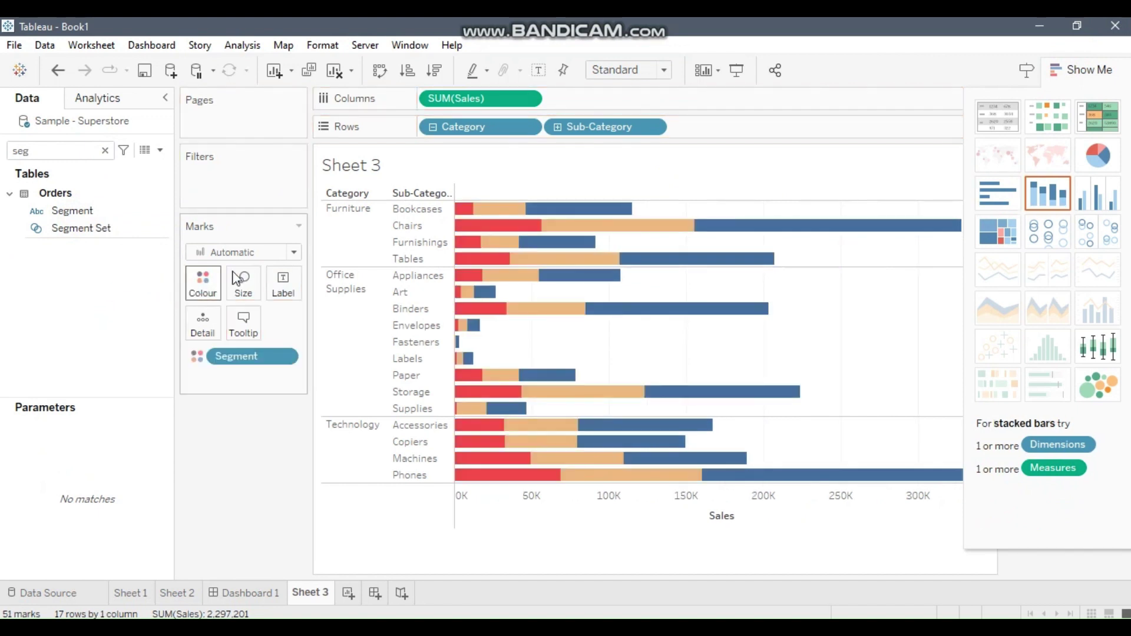
Step: Swap rows and columns so the stacked Sales bars stand vertically
left_click(1062, 68)
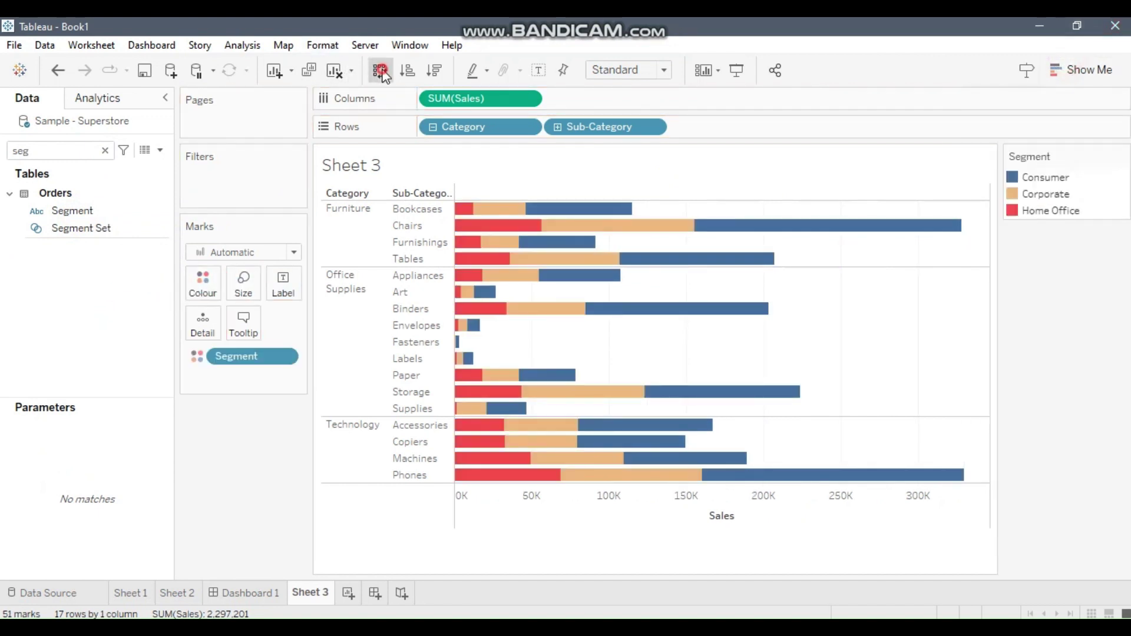
left_click(380, 70)
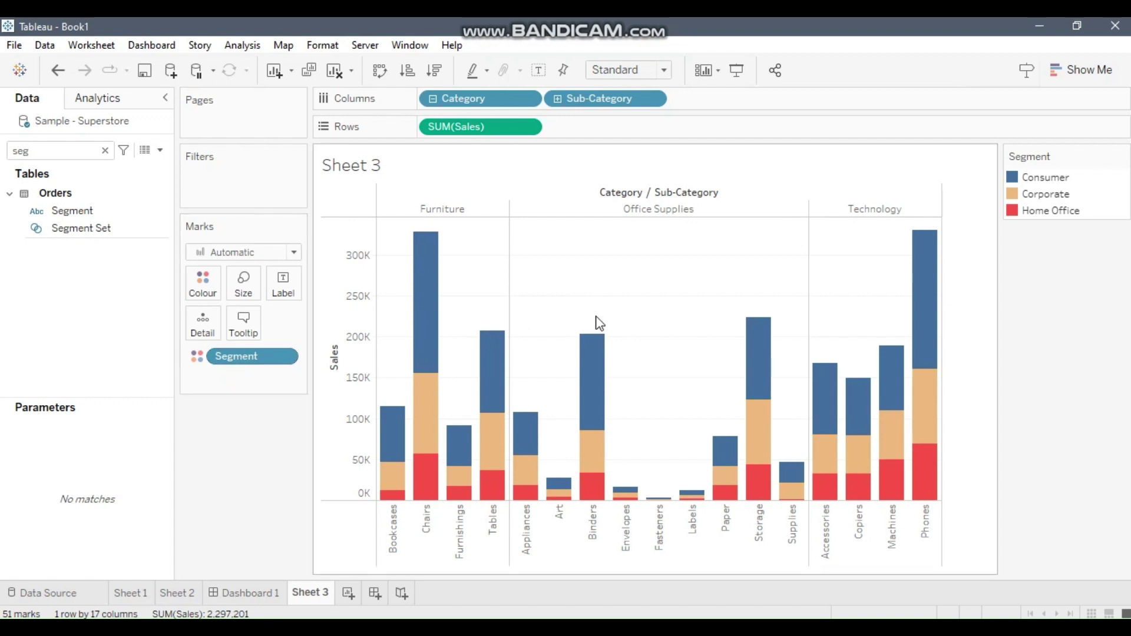
mouse_move(461, 253)
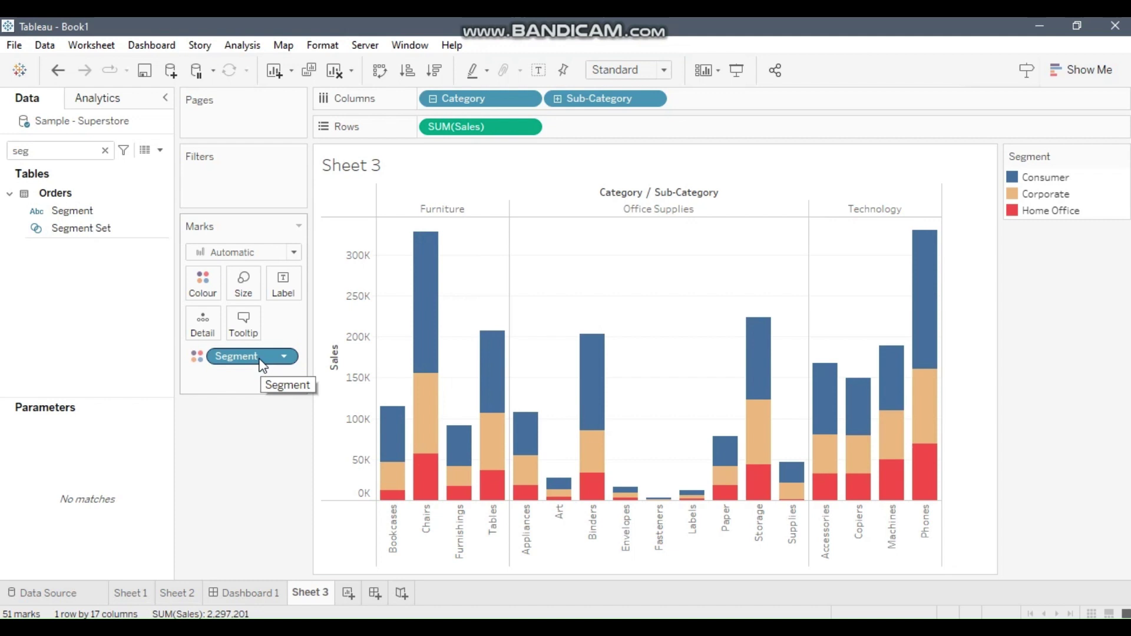
Step: Create Segment Set 2 from the Segment field with all segment values included
right_click(85, 212)
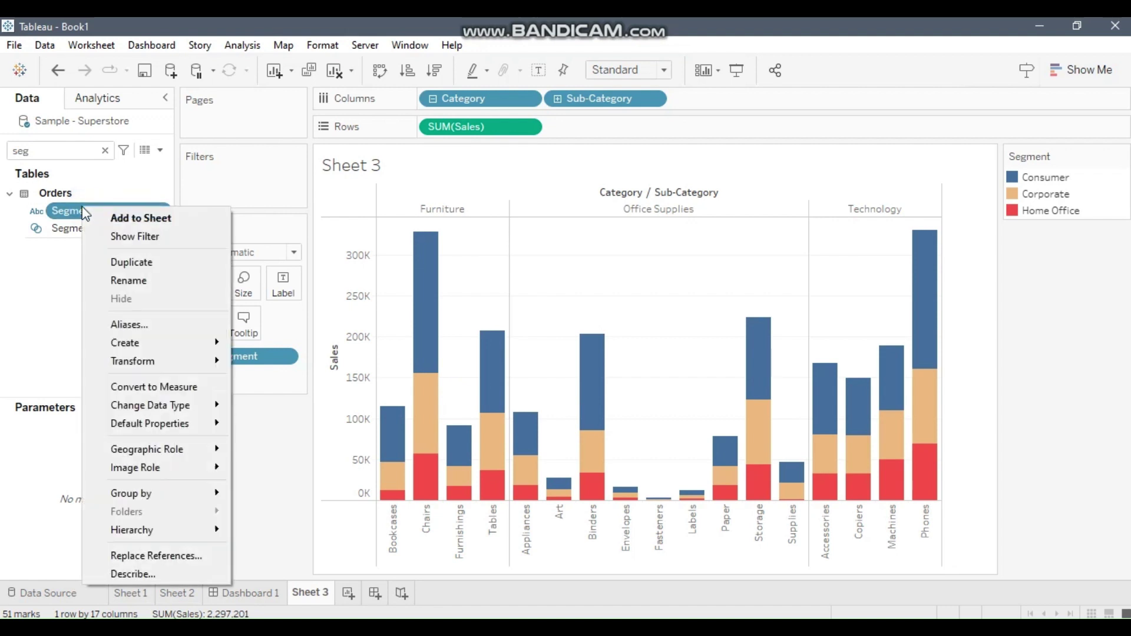
mouse_move(115, 343)
left_click(272, 379)
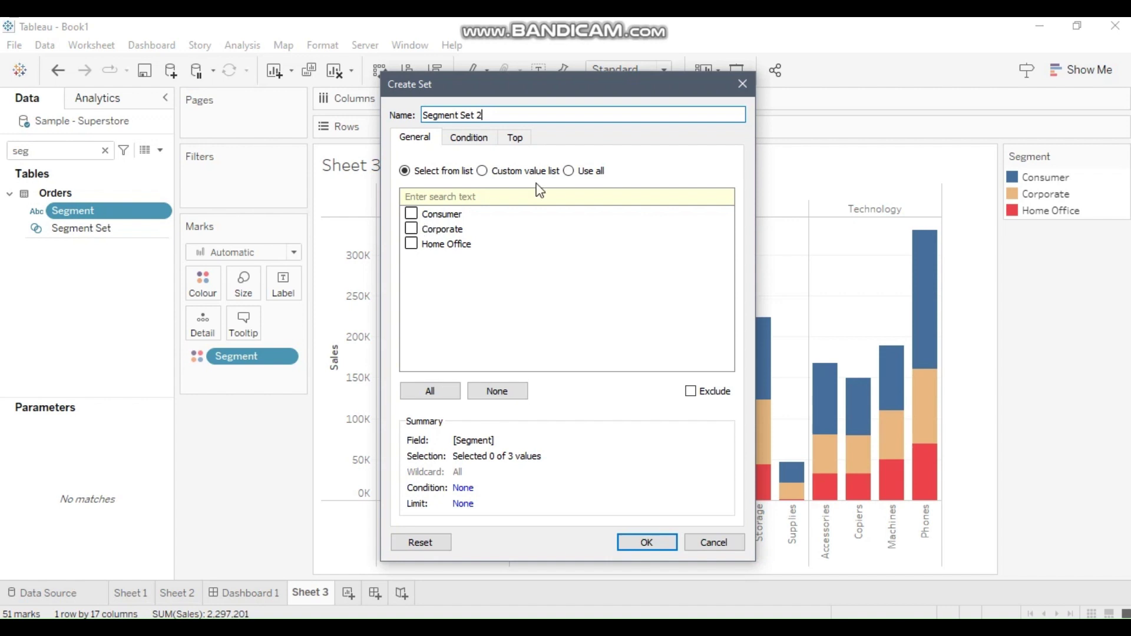
left_click(567, 176)
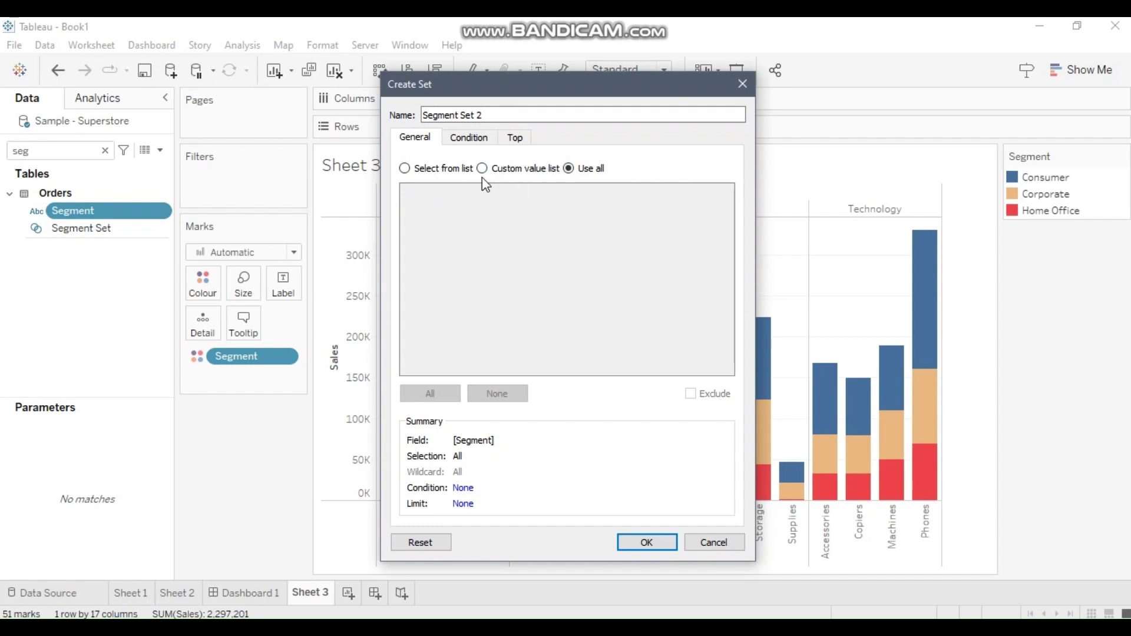
left_click(647, 542)
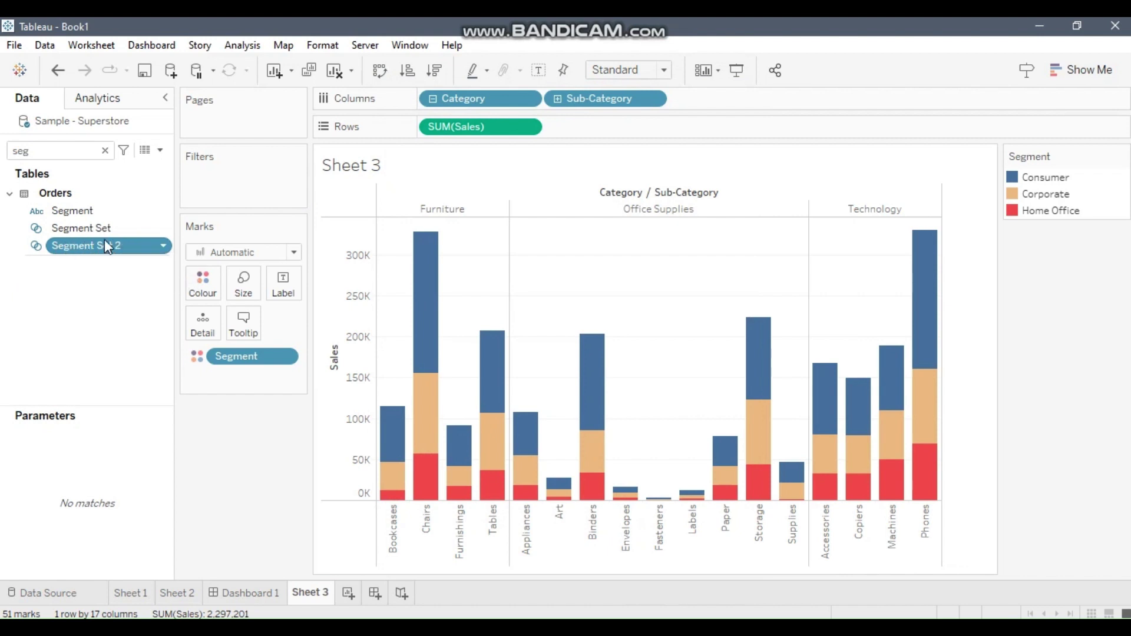
Step: Start a new calculated field with IF [Category] = 'Furniture' THEN
left_click(160, 151)
left_click(143, 170)
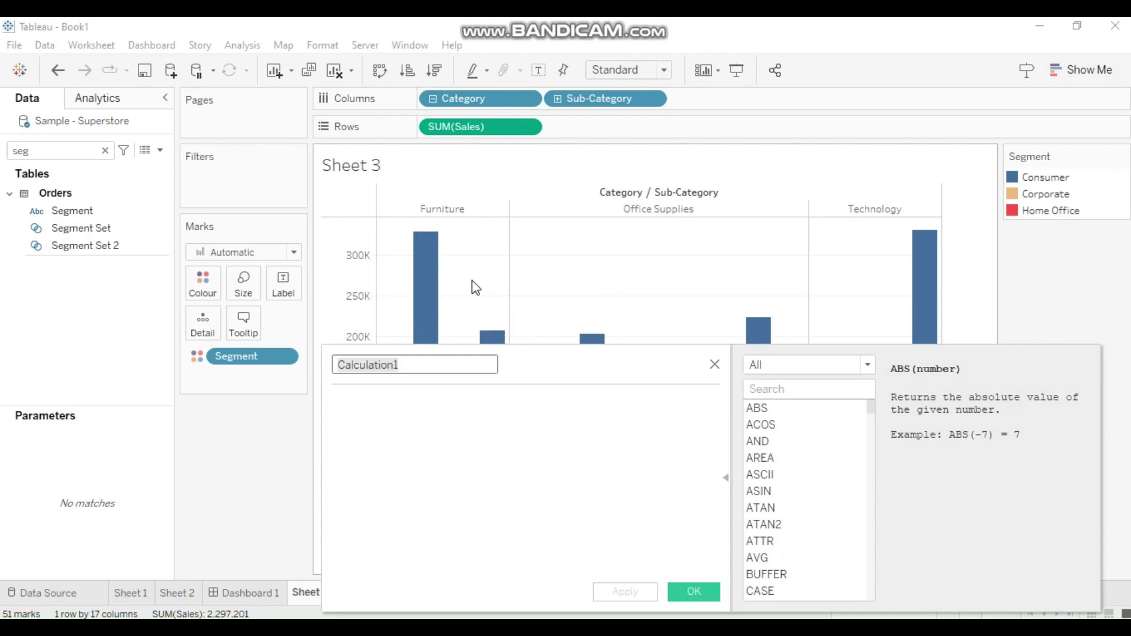
left_click(404, 404)
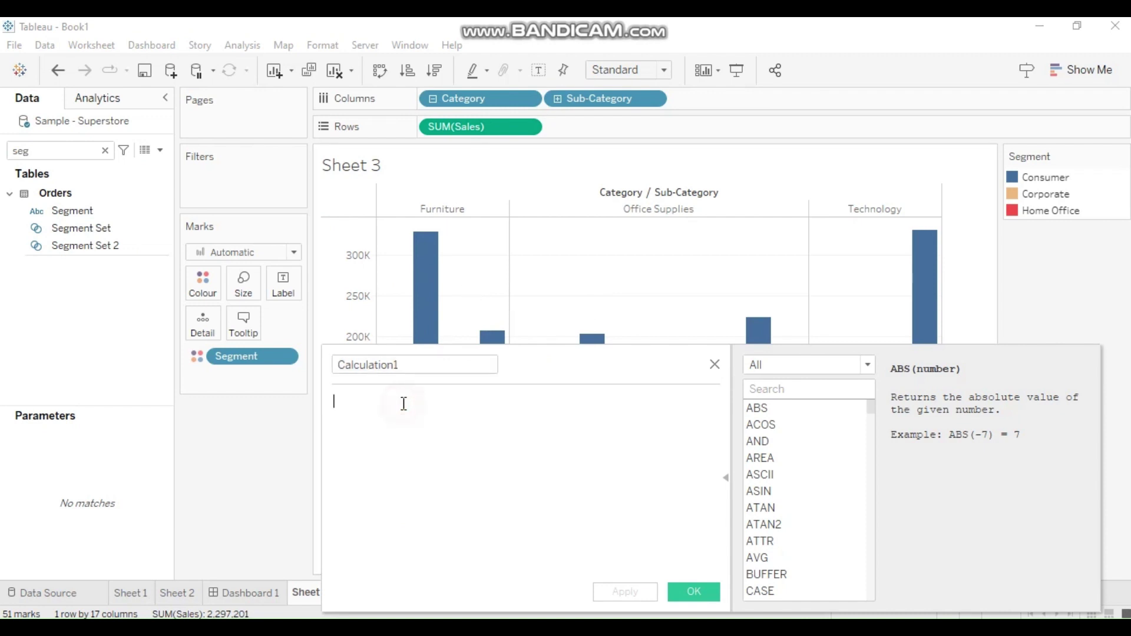
type("IF ")
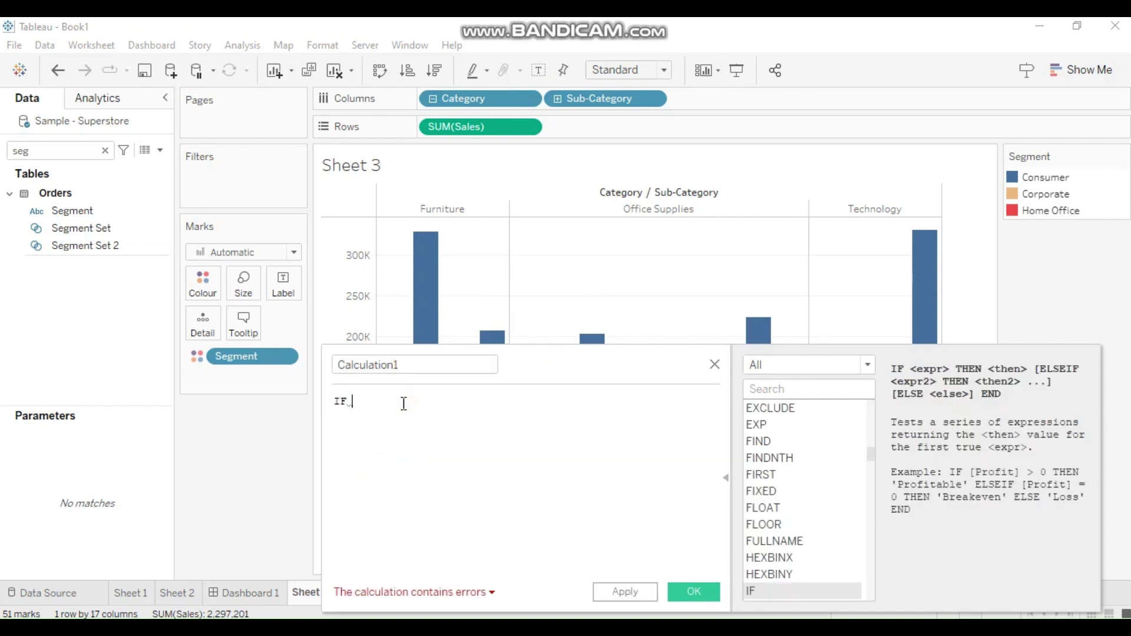
type("ca")
key("Return")
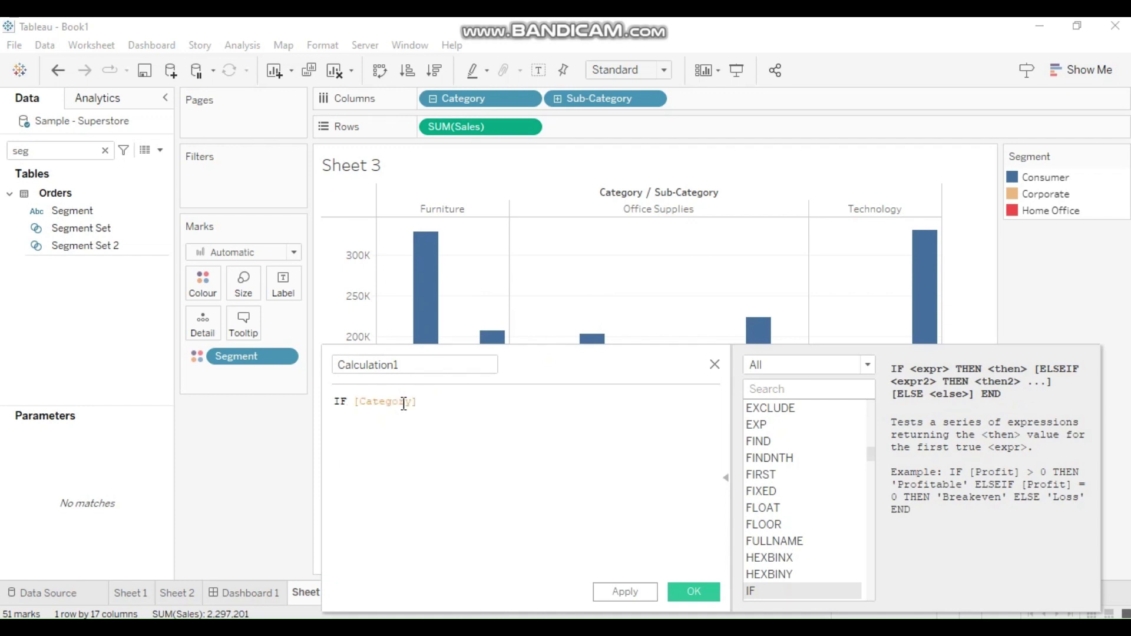
type("= 'Furniture't")
key("BackSpace")
type("th")
key("Return")
key("Return")
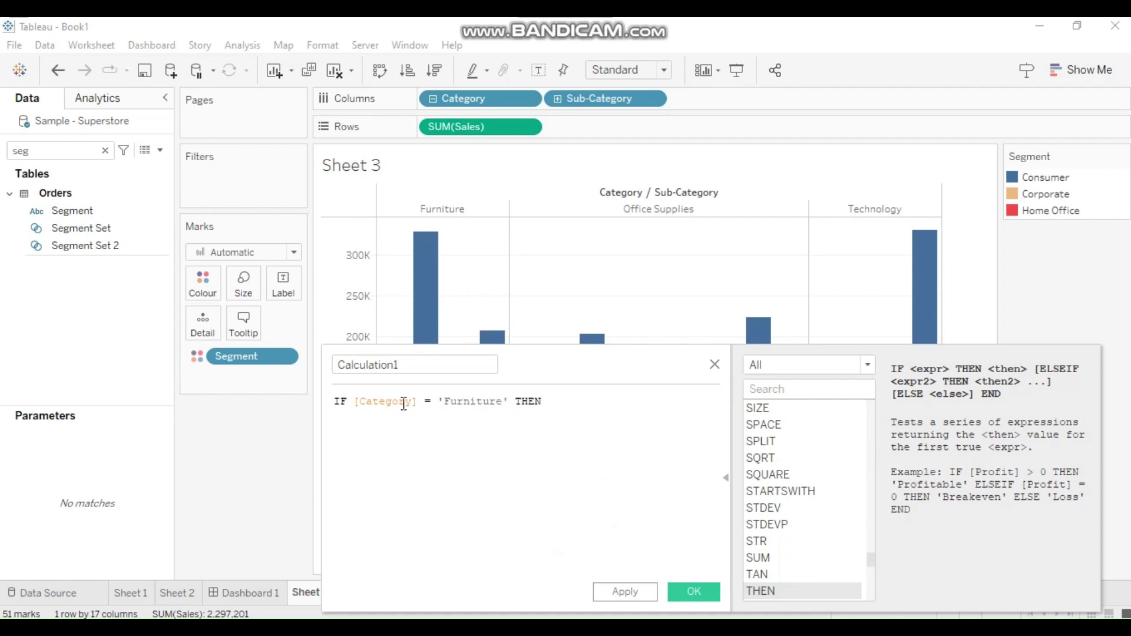
Step: Begin the indented nested condition IF [Segment Set 2]
key("Tab")
type("IF")
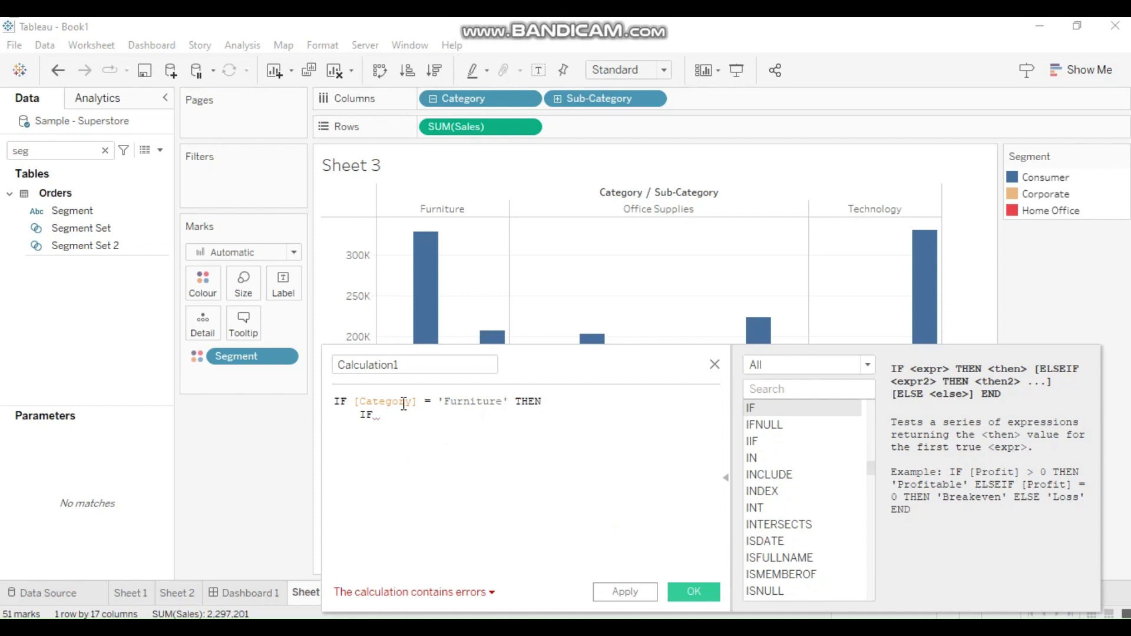
type(" seg")
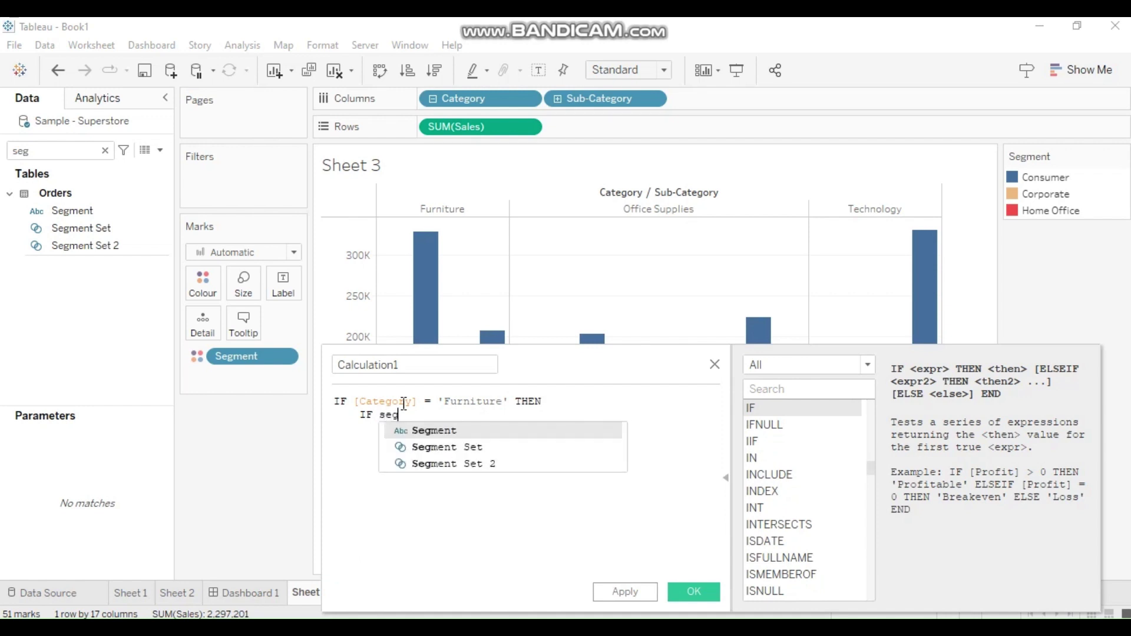
key("Down")
key("Down")
key("Return")
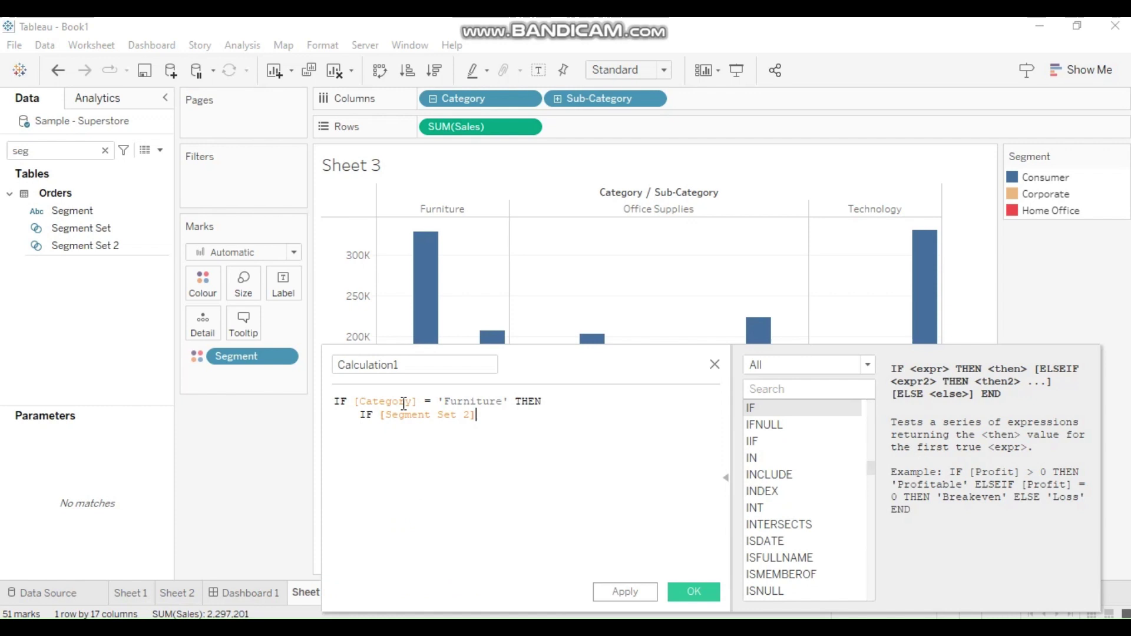
Step: Complete the inner branch with THEN TRUE ELSE FALSE END
key("Return")
key("Tab")
key("Tab")
type("t")
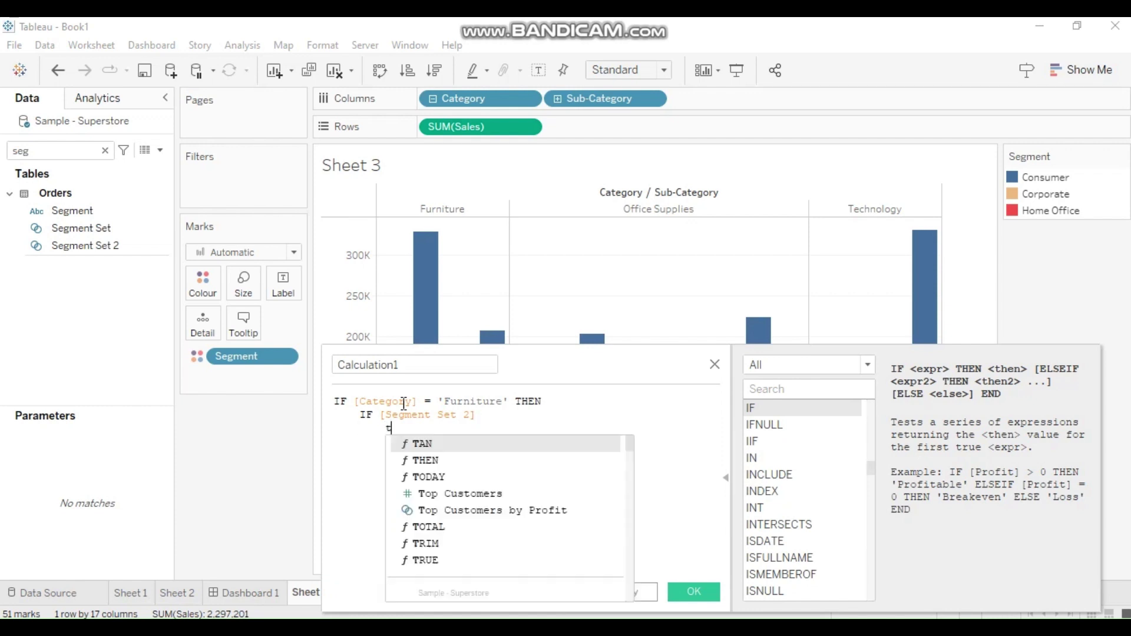
key("Down")
key("Return")
type("TR")
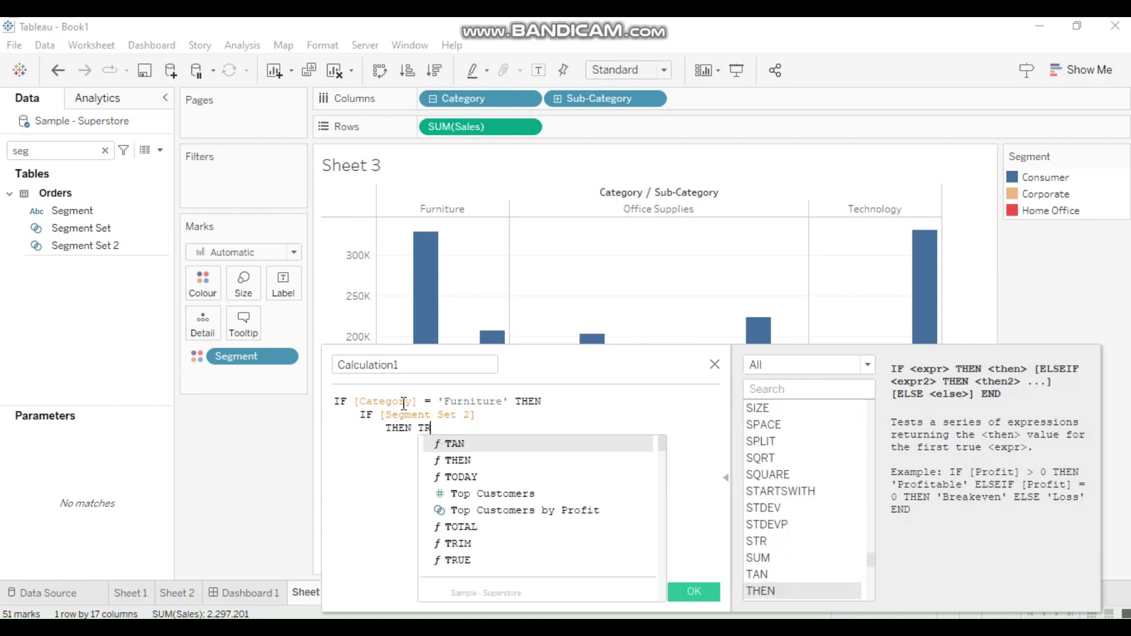
key("Down")
key("Return")
key("Return")
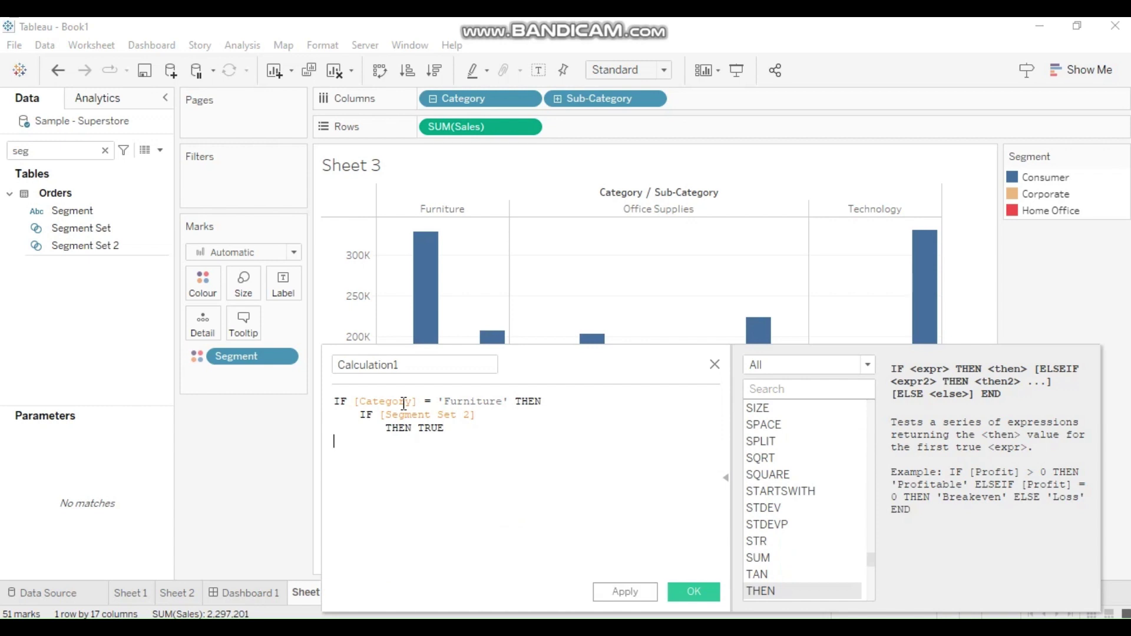
key("Tab")
key("Tab")
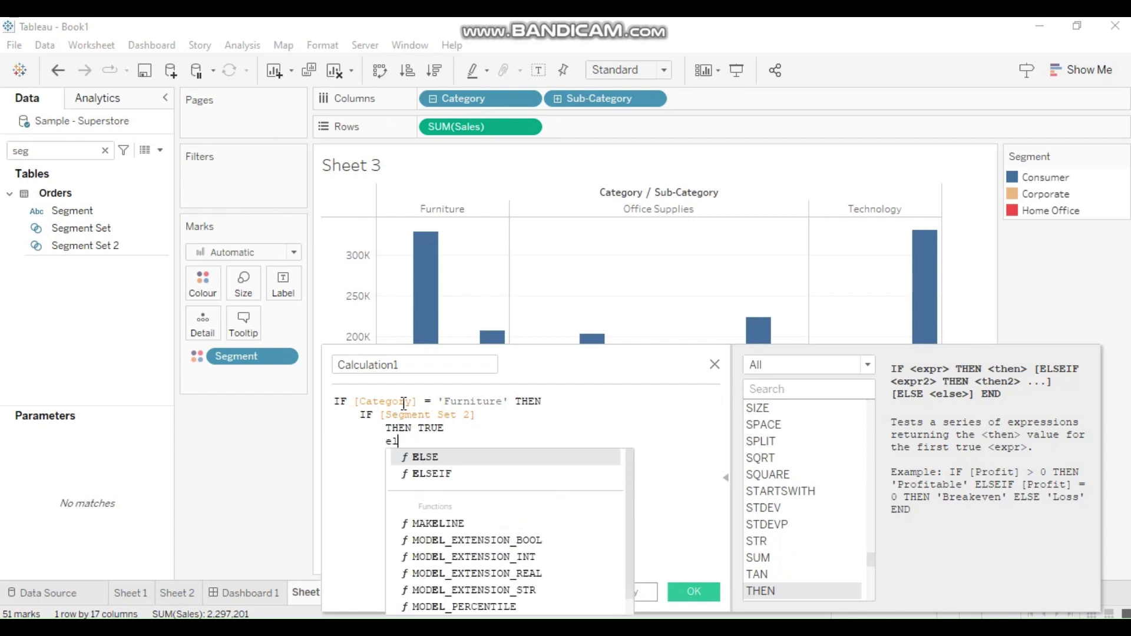
key("Return")
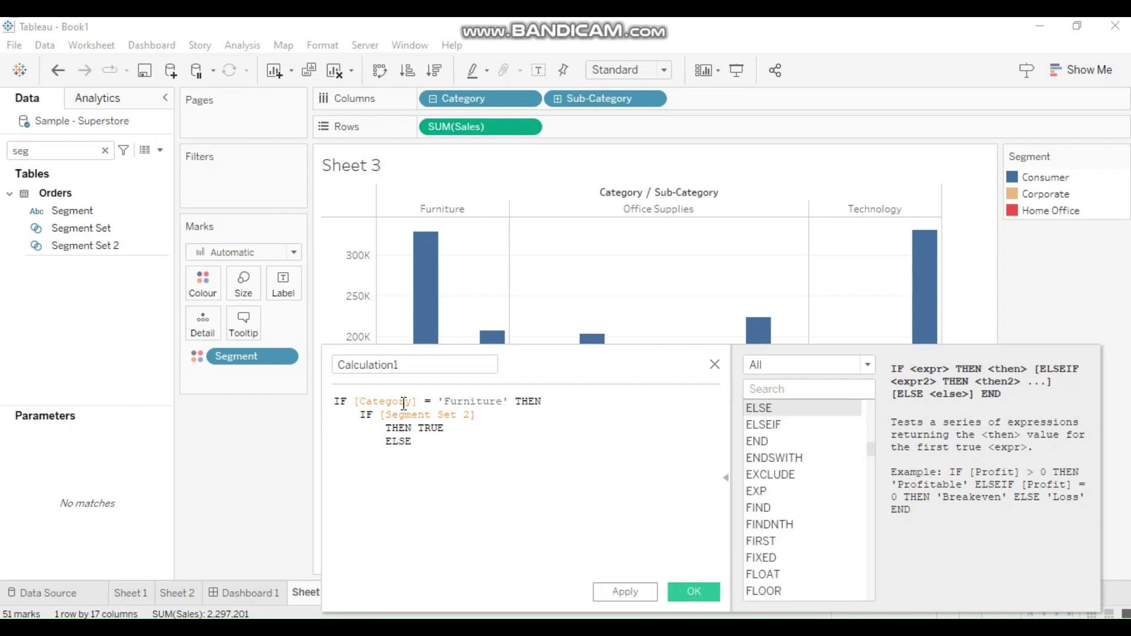
type("FALSE")
key("Return")
type("END")
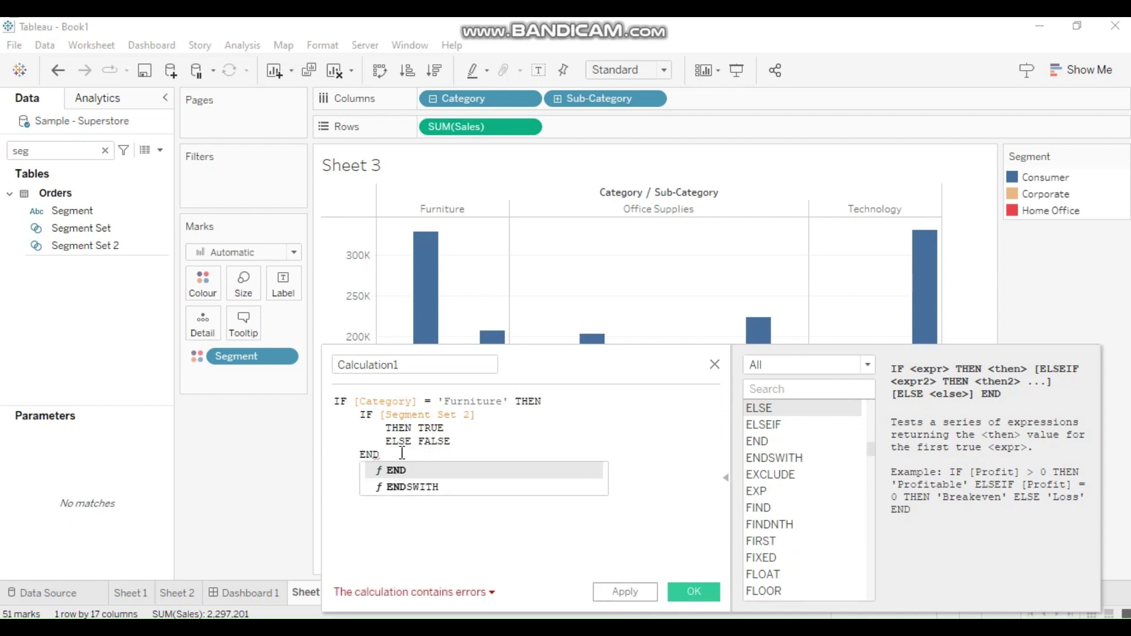
key("Escape")
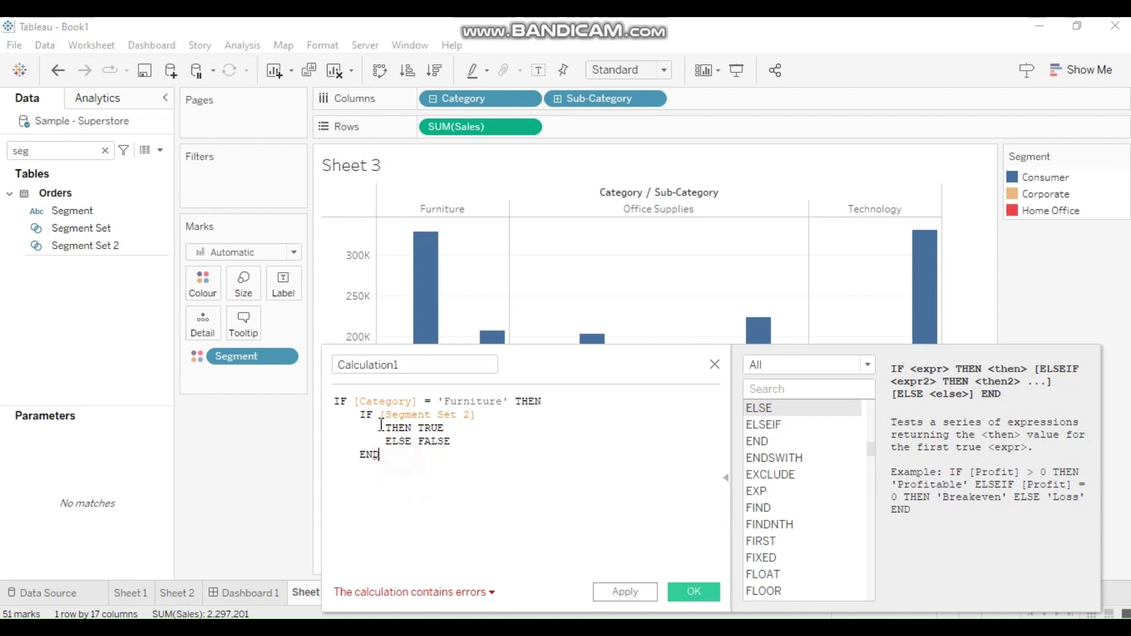
Step: Review the inner IF, then finish the formula with ELSE TRUE and a closing END
double_click(446, 428)
left_click(393, 442)
left_click_drag(419, 442, 442, 446)
left_click(452, 441)
left_click(483, 266)
left_click(450, 440)
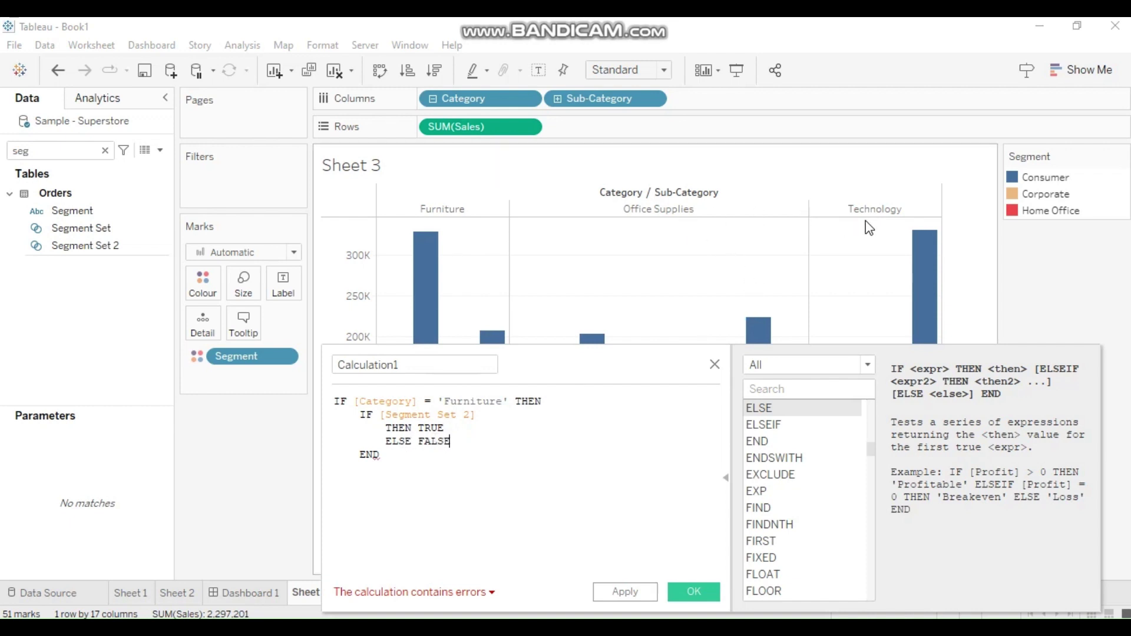
left_click(437, 468)
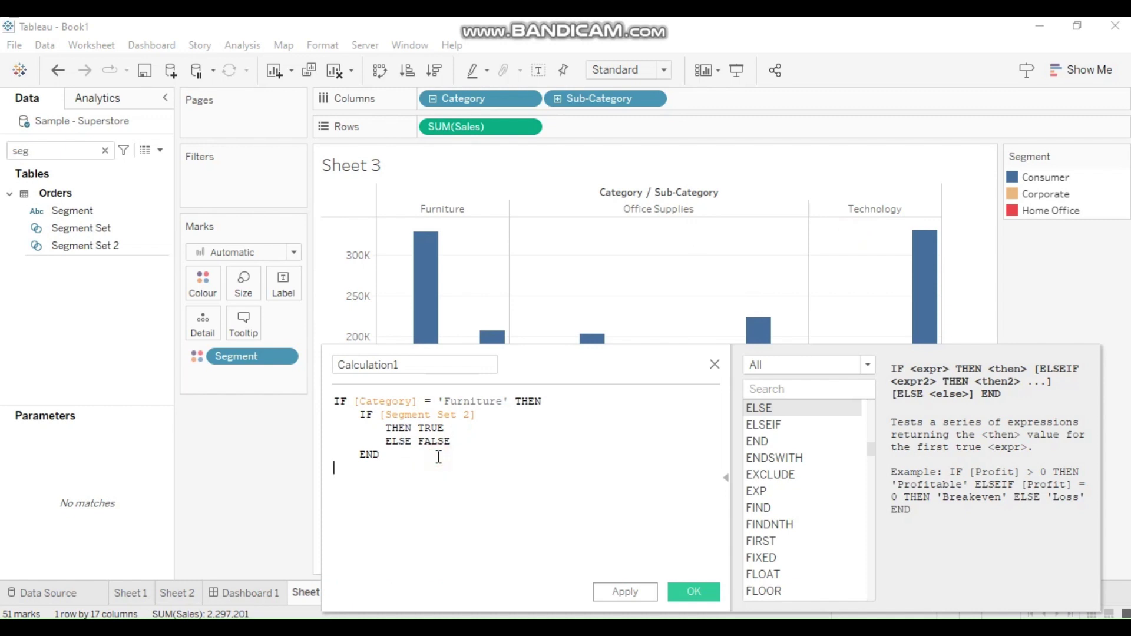
type("ELSE TRUE")
key("Return")
type("END")
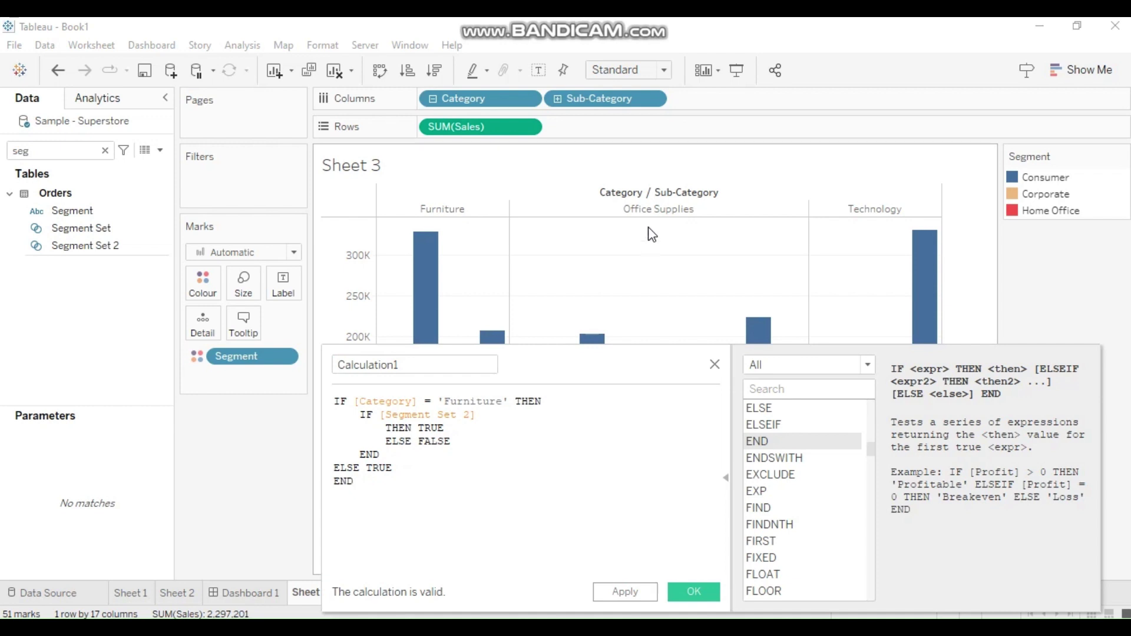
mouse_move(926, 238)
Step: Rename Calculation1 to 'Calc- SHOW/REMOVE'
left_click(405, 364)
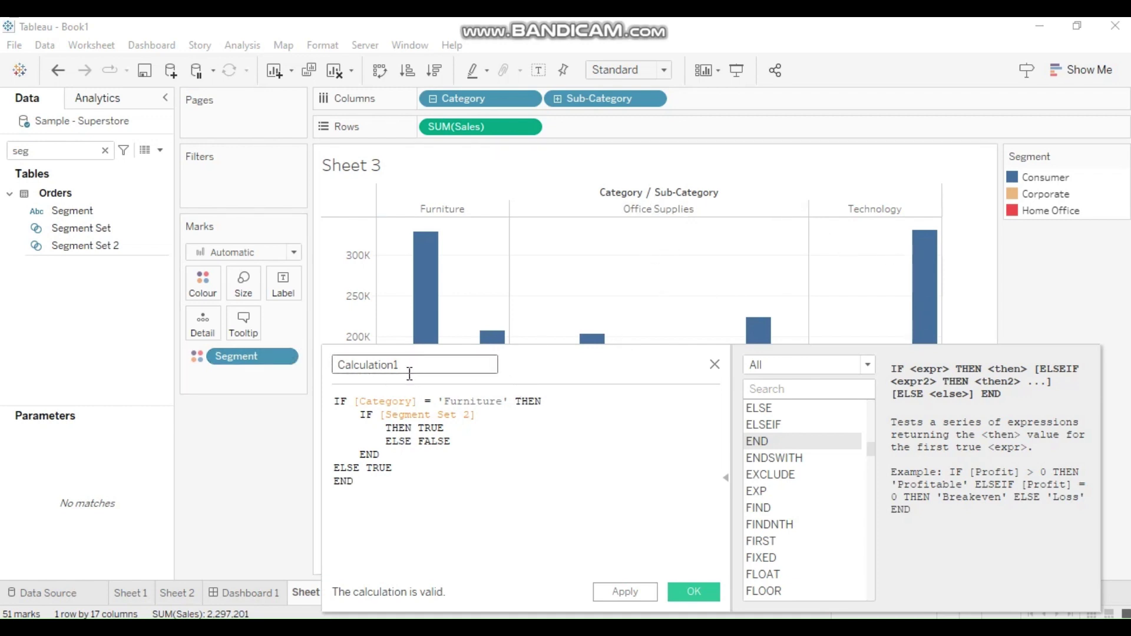
left_click_drag(404, 364, 360, 365)
key("BackSpace")
type("SHOW/REMOVE")
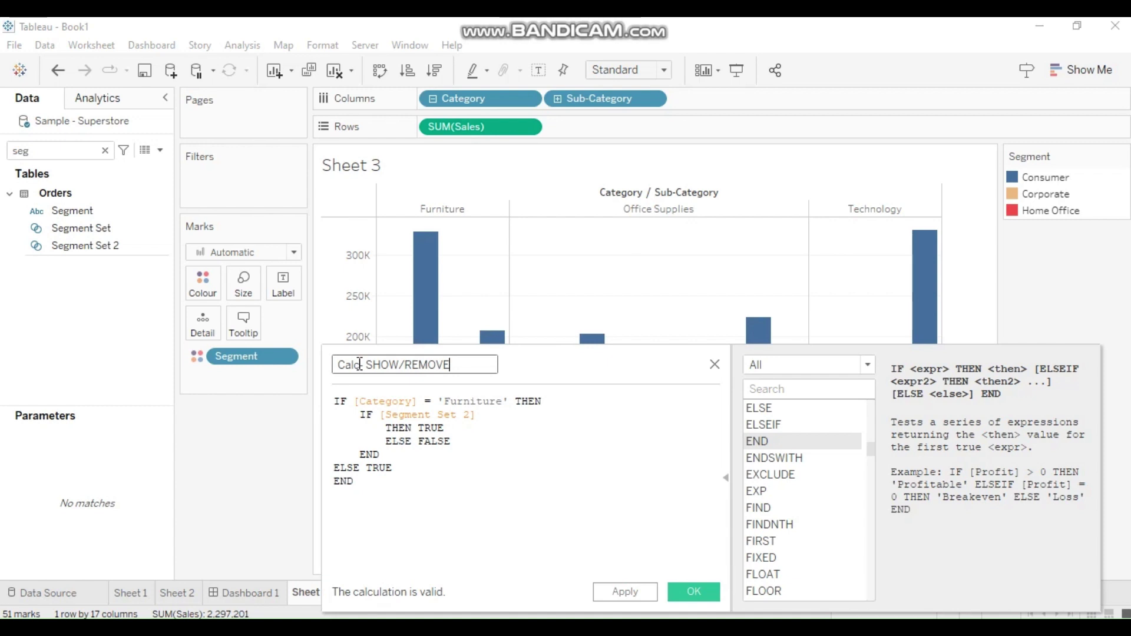
Step: Save the calculation and filter the sheet on Calc- SHOW/REMOVE, keeping only True
left_click(699, 592)
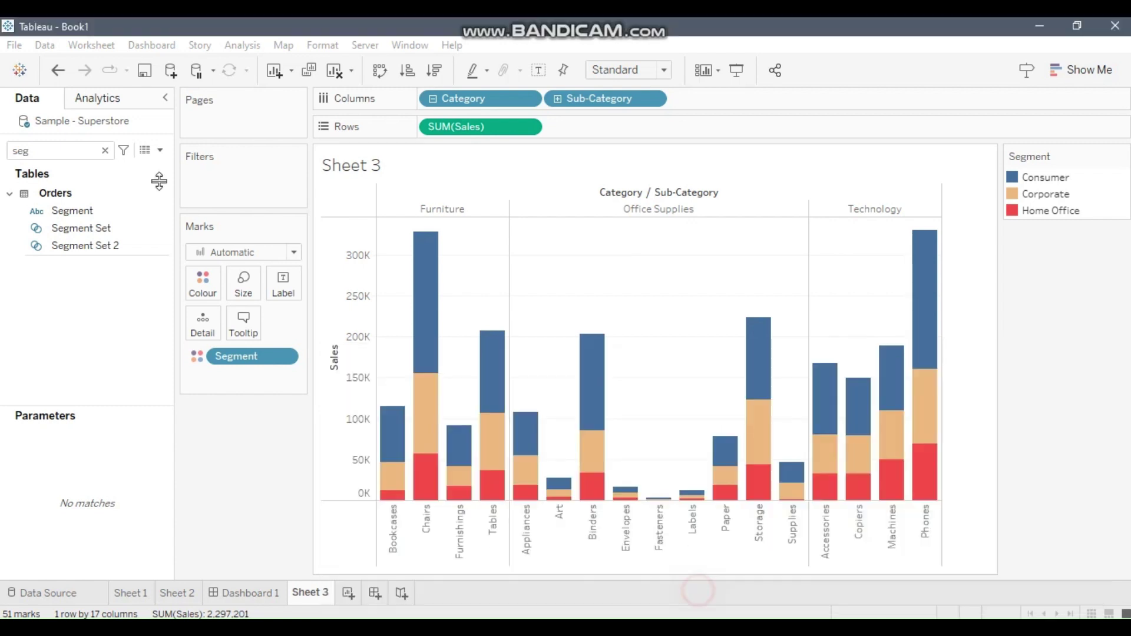
left_click(105, 150)
type("SHOW")
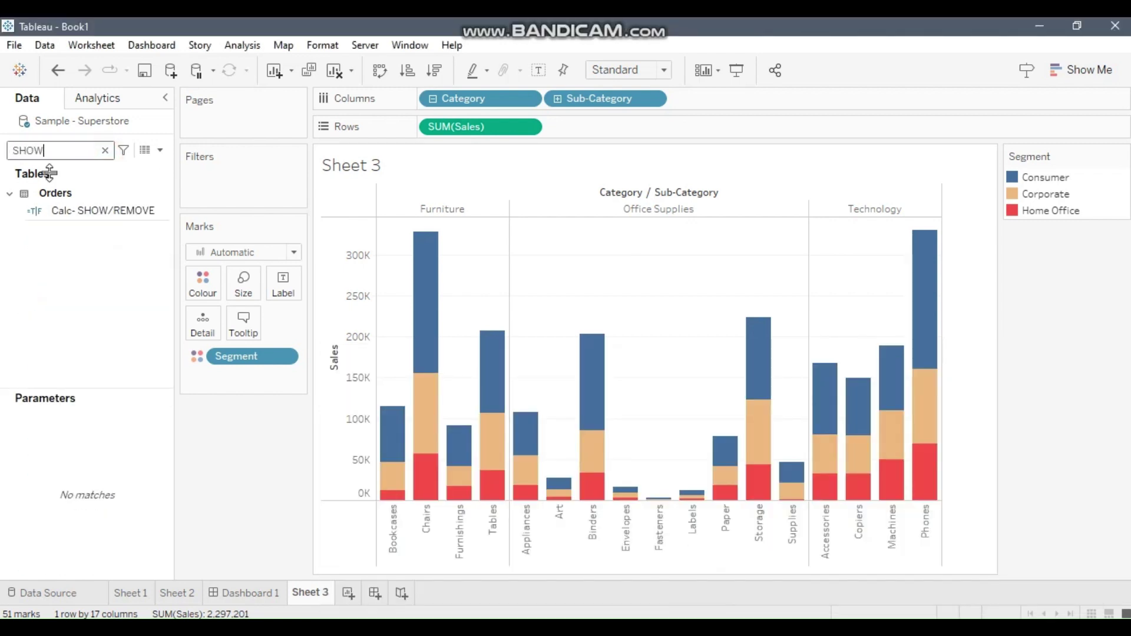
left_click_drag(119, 220, 222, 194)
left_click(411, 204)
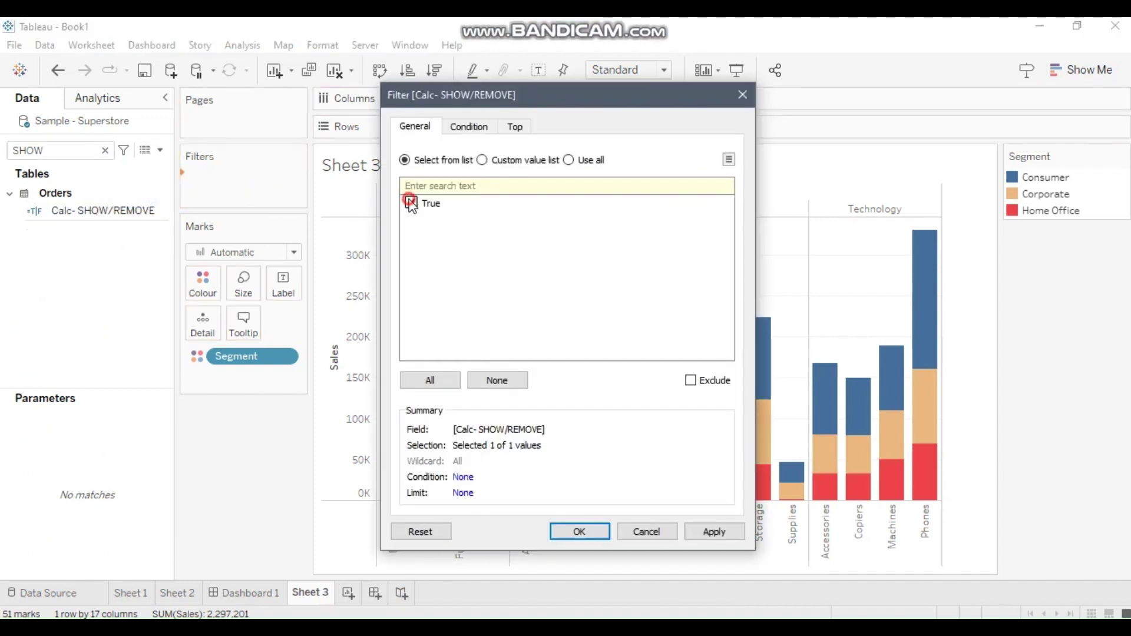
left_click(571, 532)
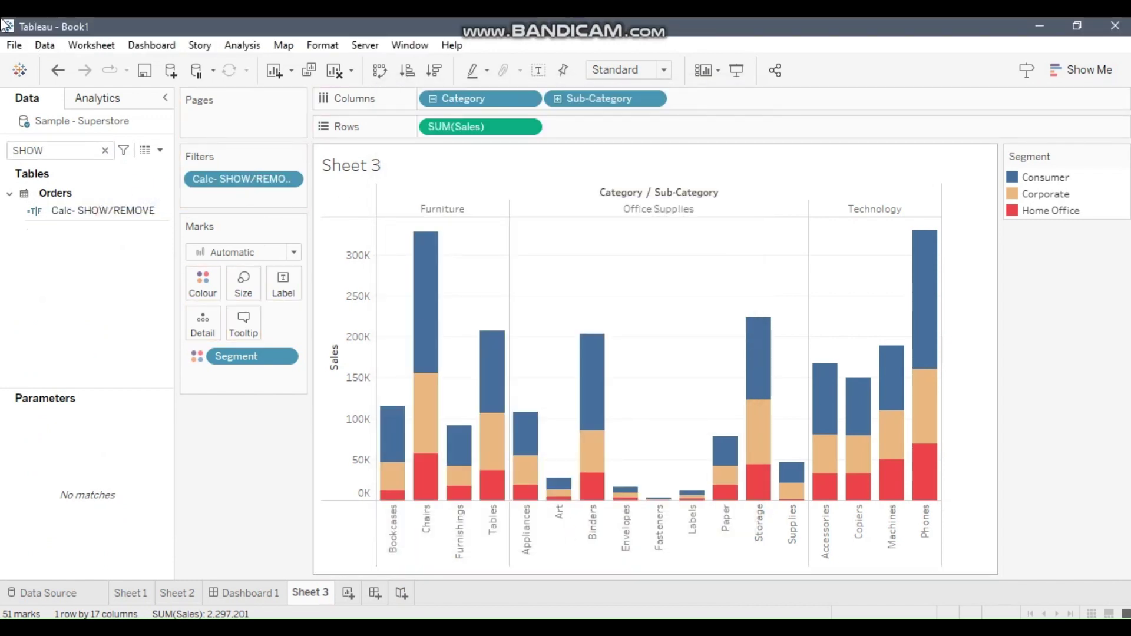
left_click(105, 150)
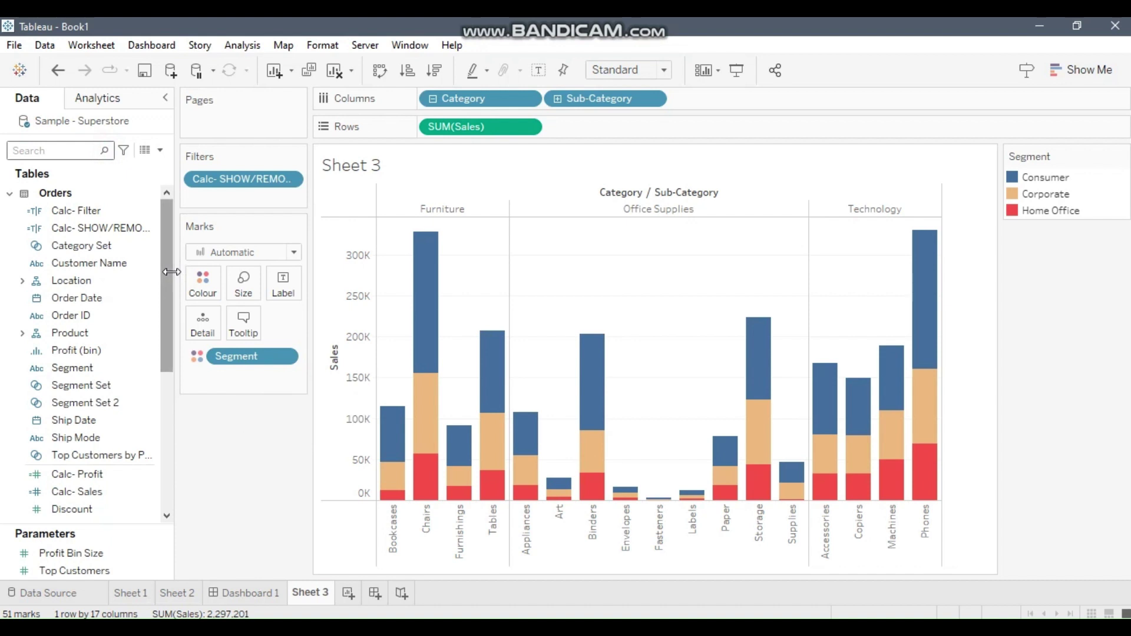
Step: Show the Segment Set 2 control, test excluding Consumer and Home Office, then include all again
right_click(93, 413)
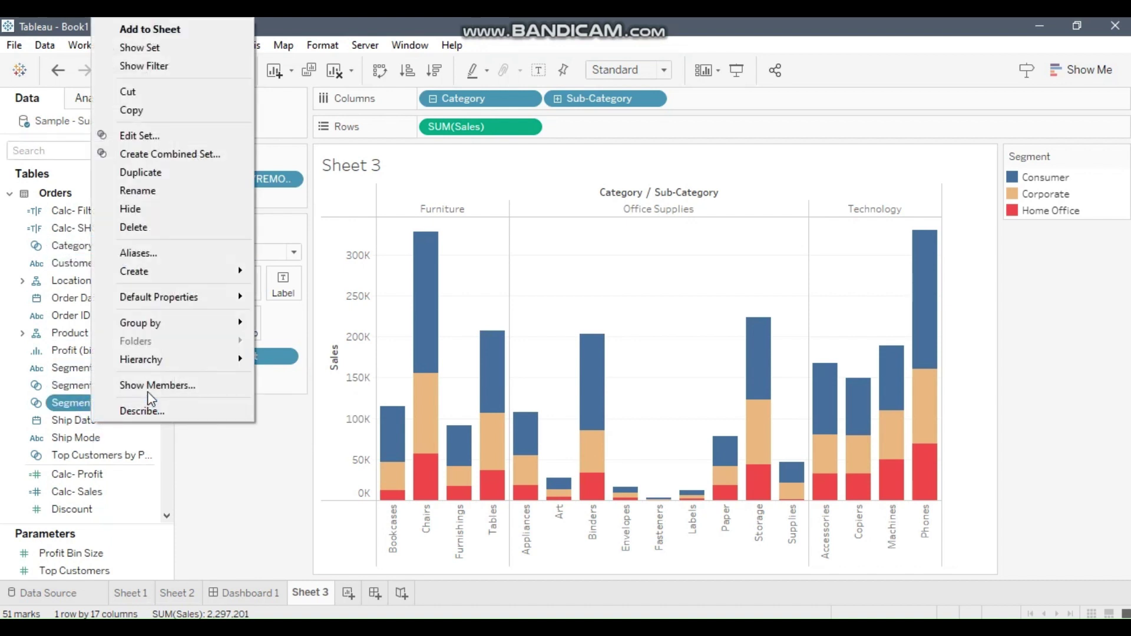
left_click(149, 47)
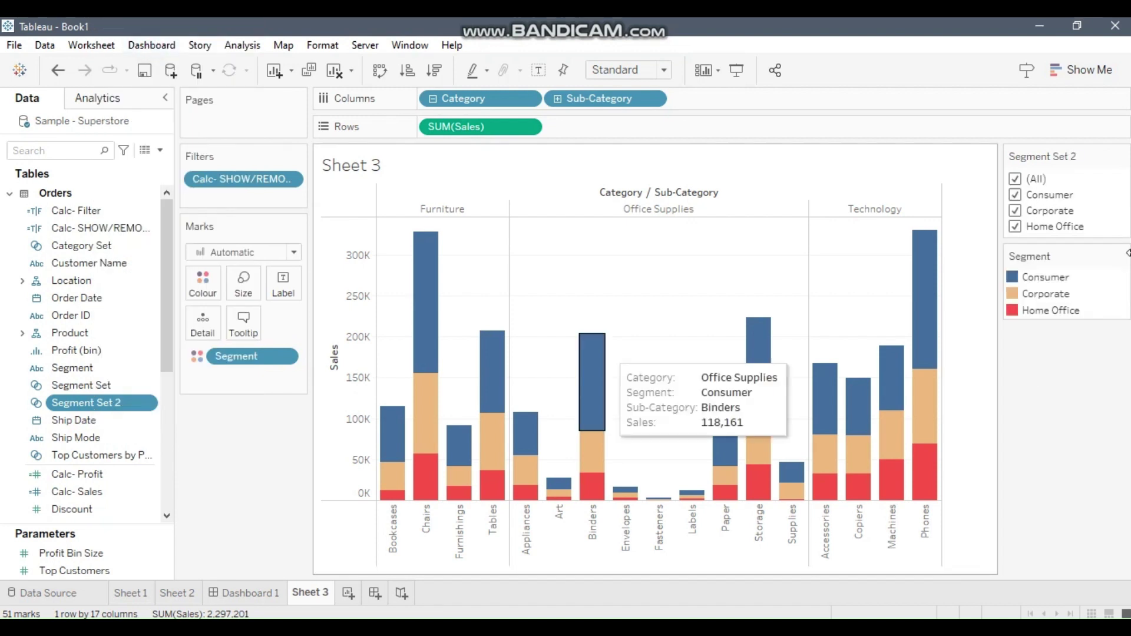
left_click(1017, 195)
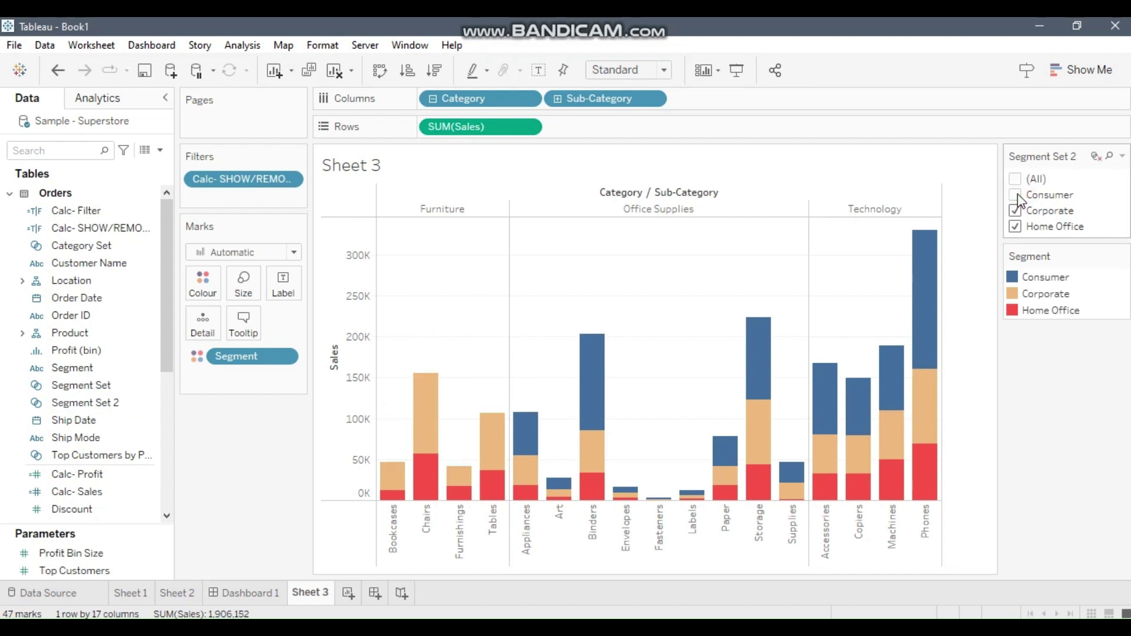
left_click(1015, 227)
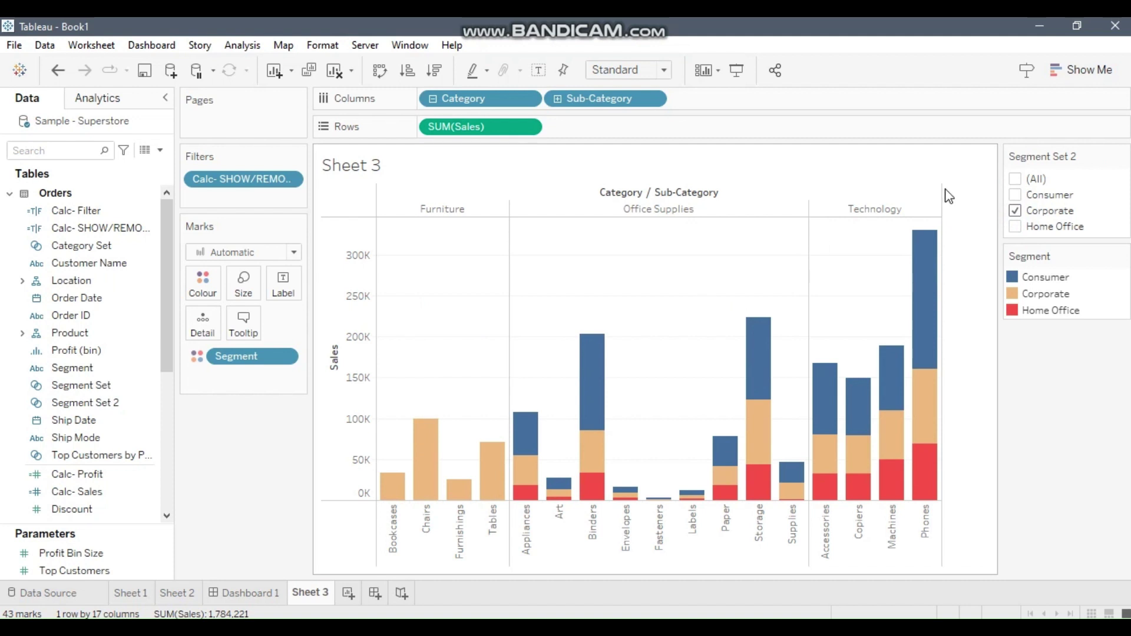
left_click(1015, 178)
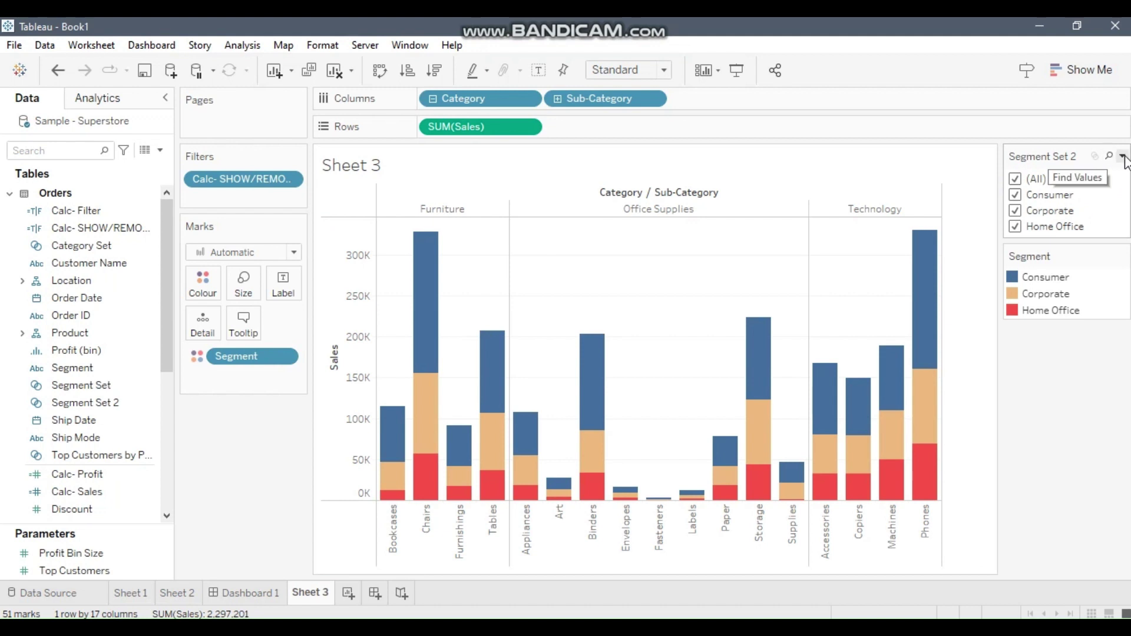
Step: Hide the Segment Set 2 control and edit the set to contain only Consumer
left_click(1122, 156)
left_click(966, 442)
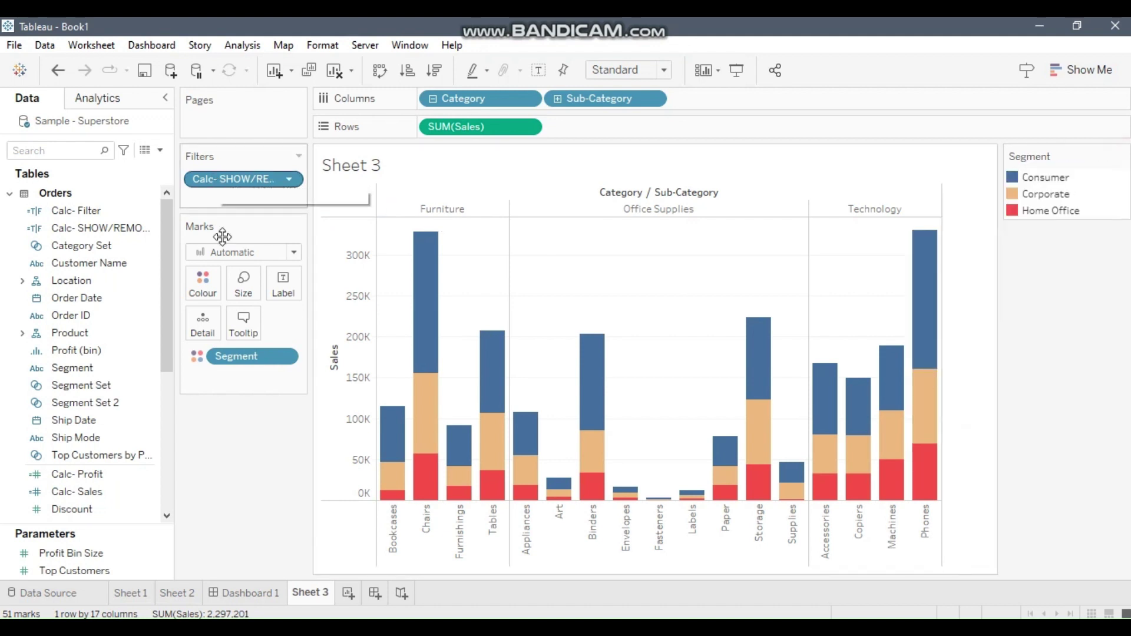
left_click(97, 403)
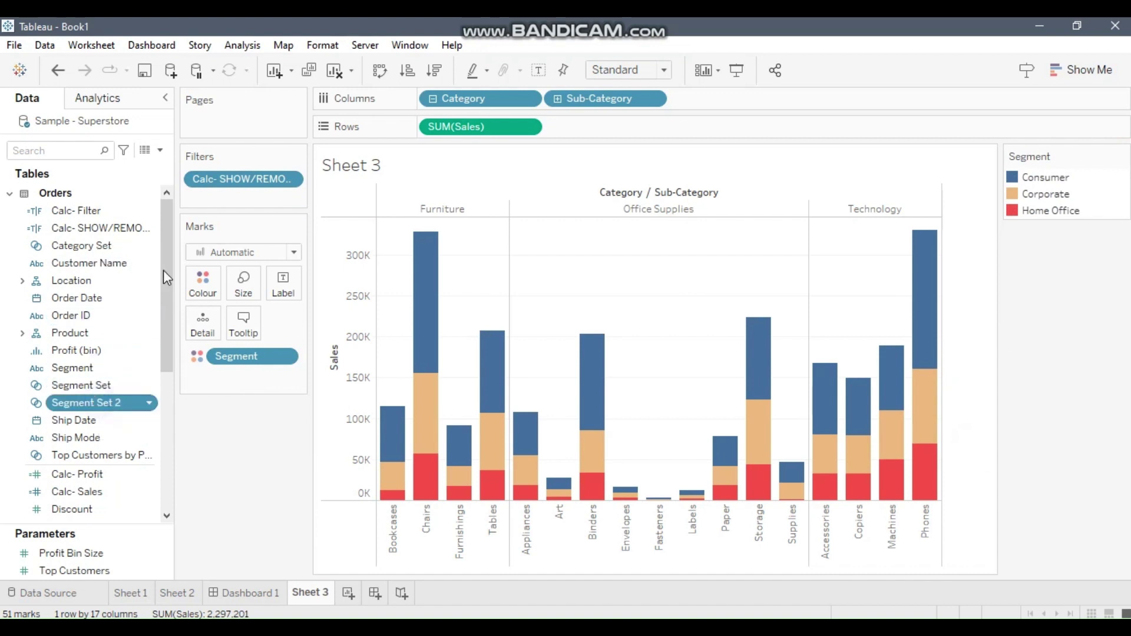
right_click(97, 402)
left_click(148, 369)
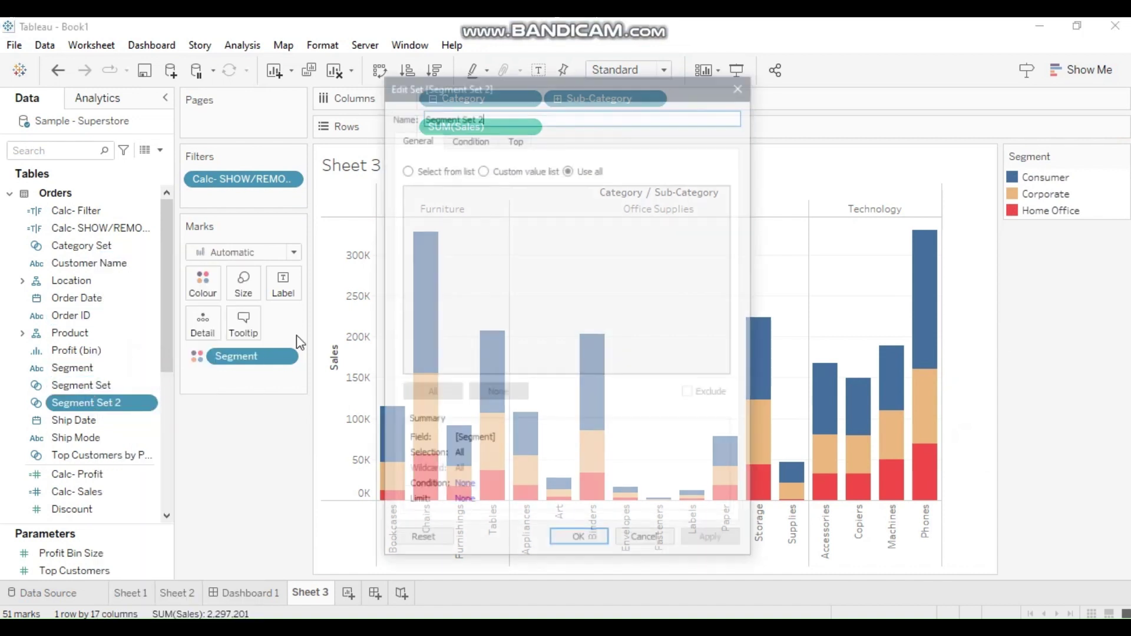
left_click(420, 170)
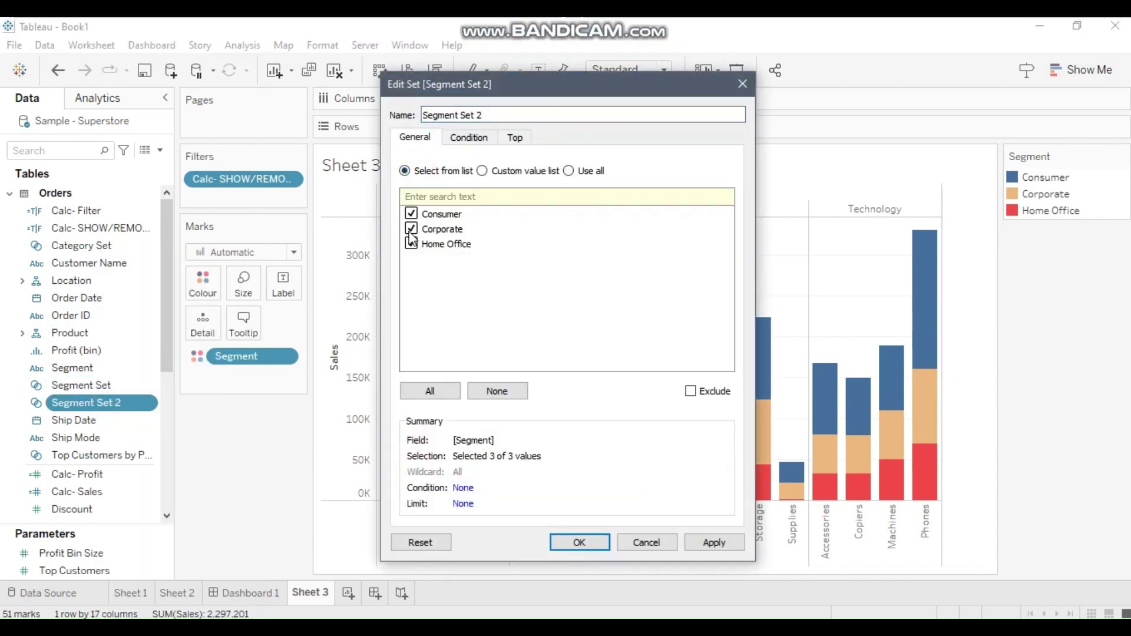
left_click(411, 228)
left_click(411, 244)
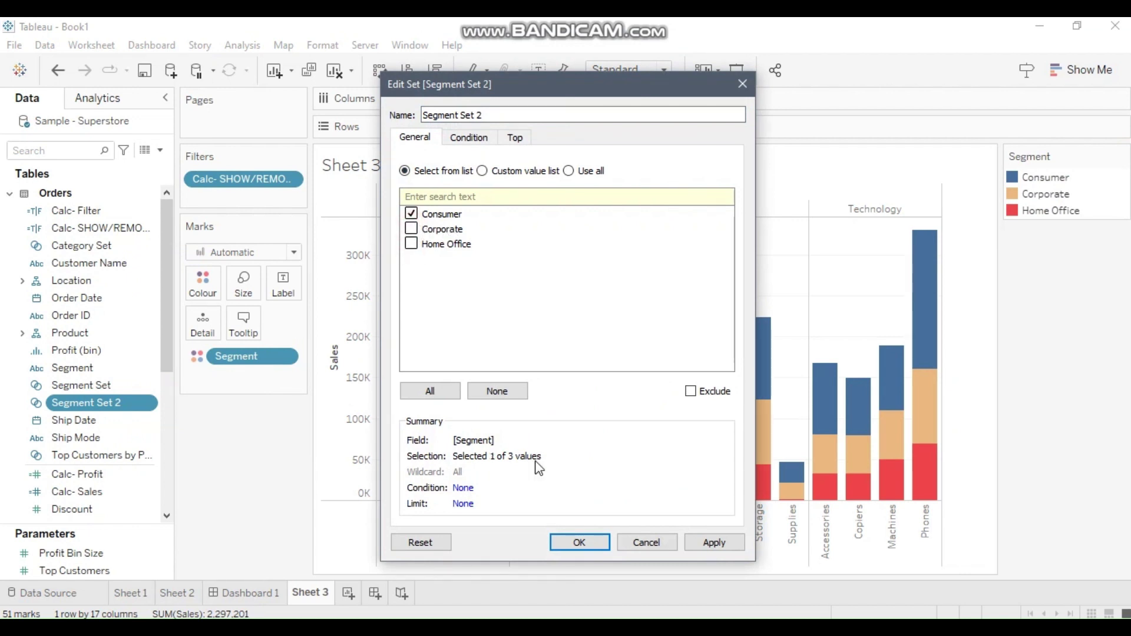
left_click(577, 543)
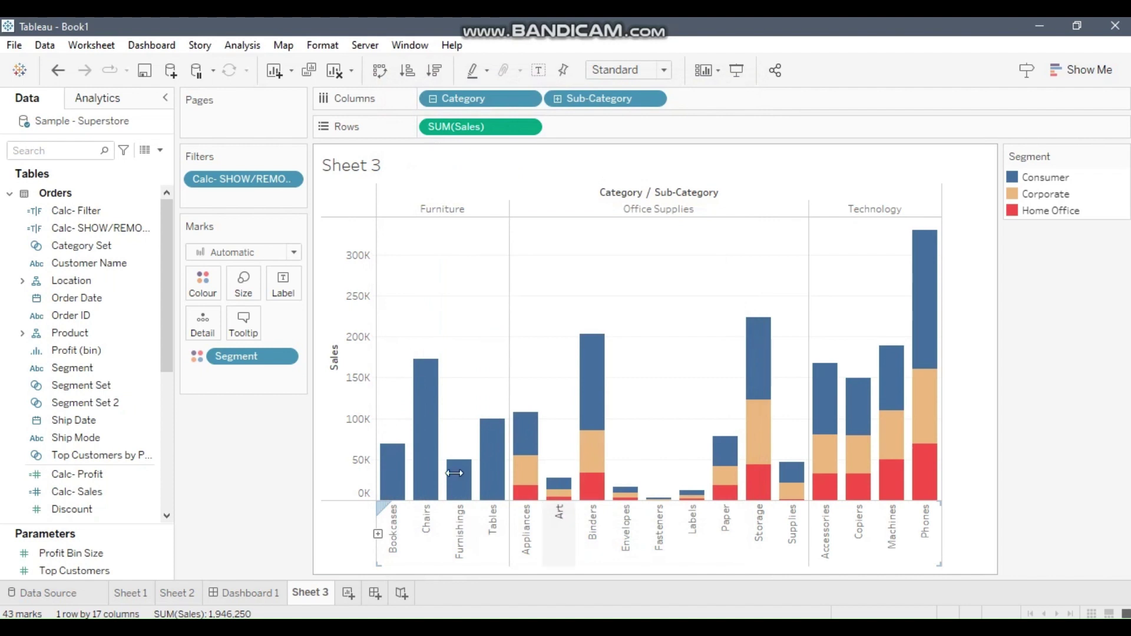